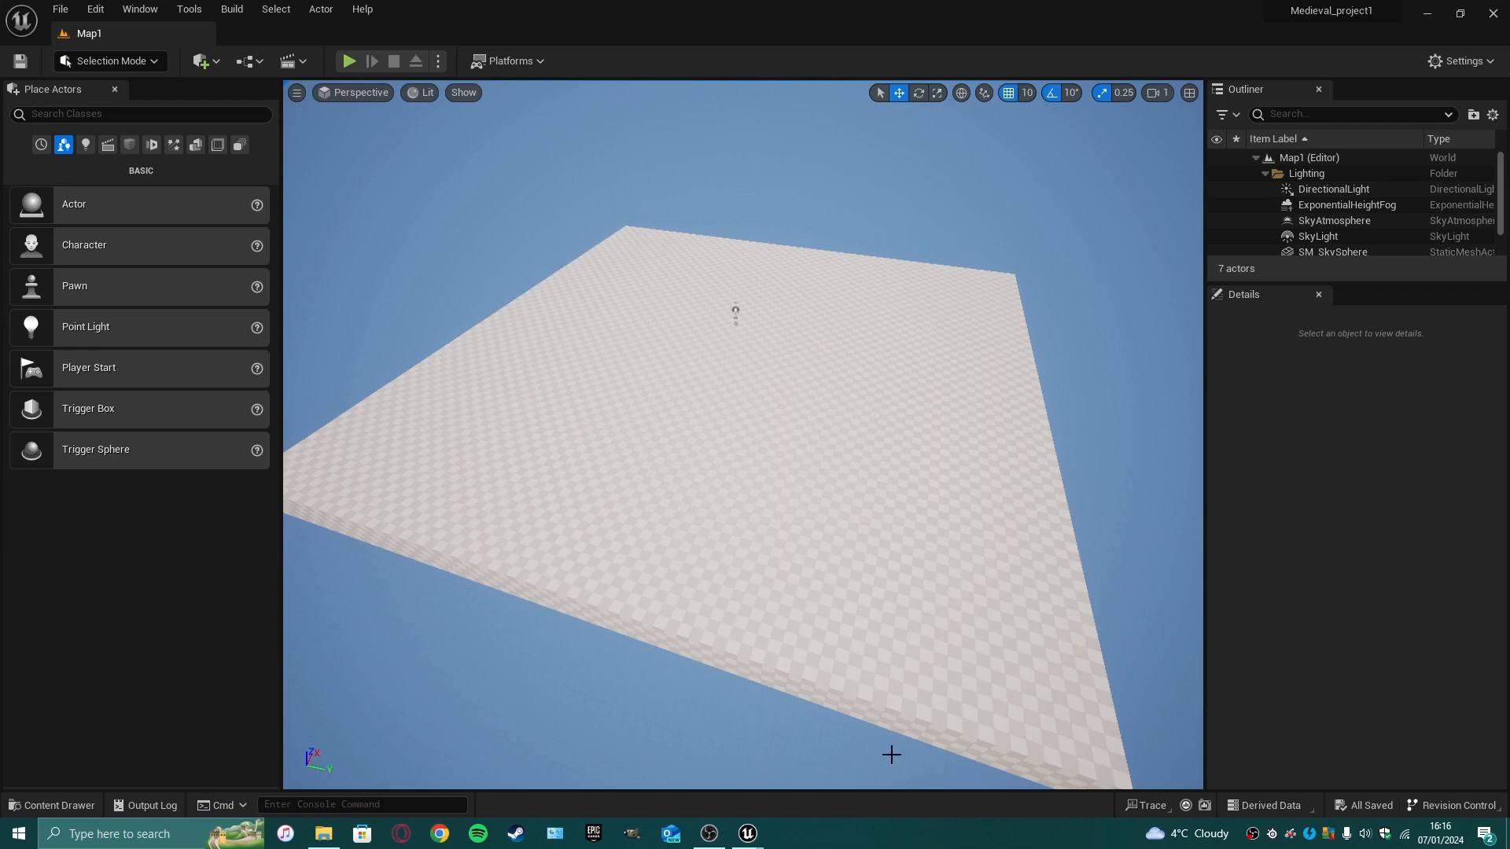
- Delete the checkered floor from the level
left_click(816, 485)
key("f")
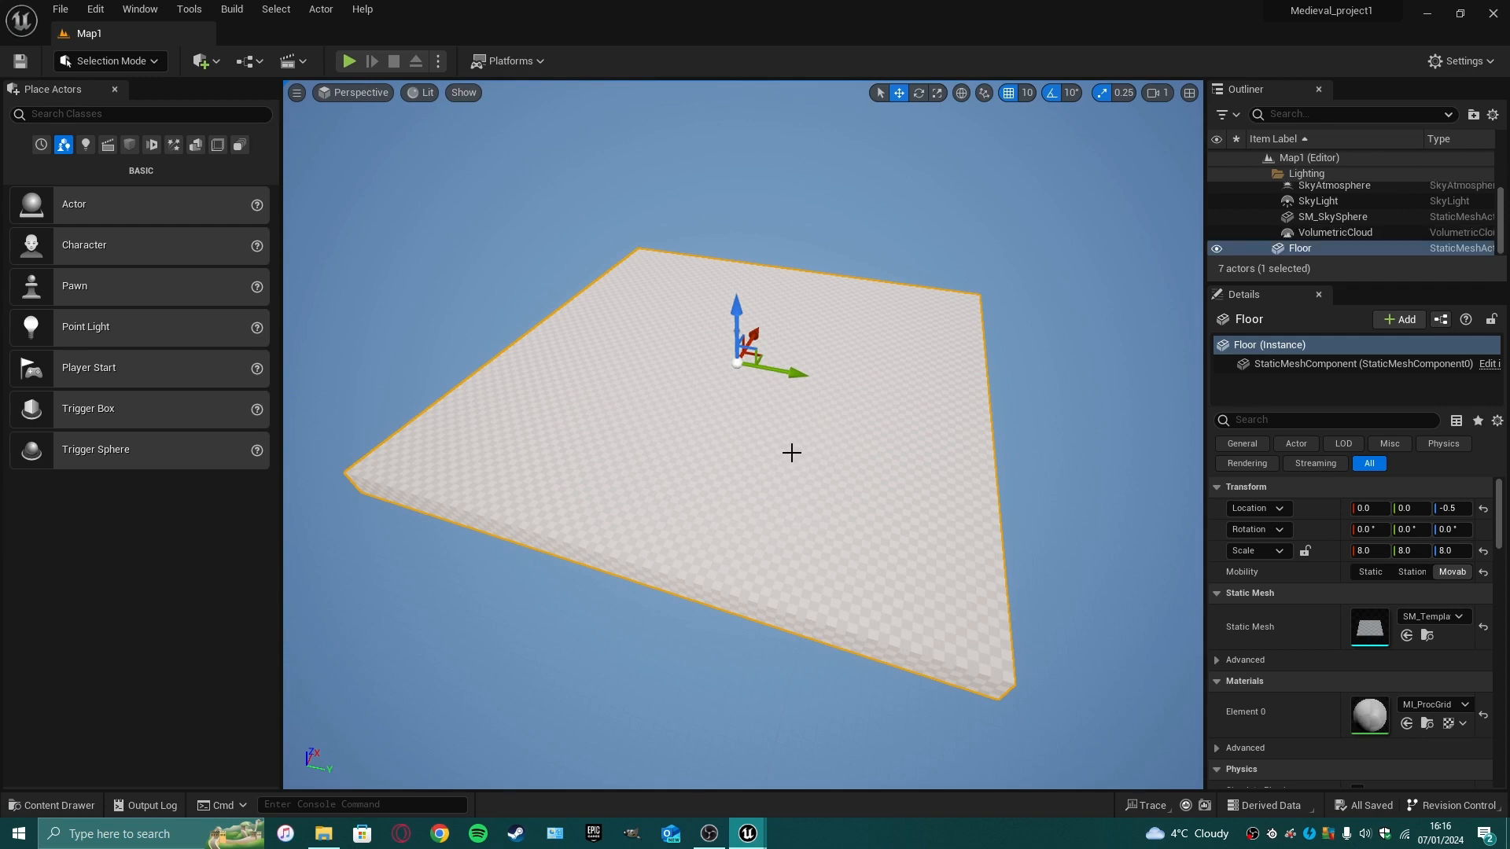
key("Delete")
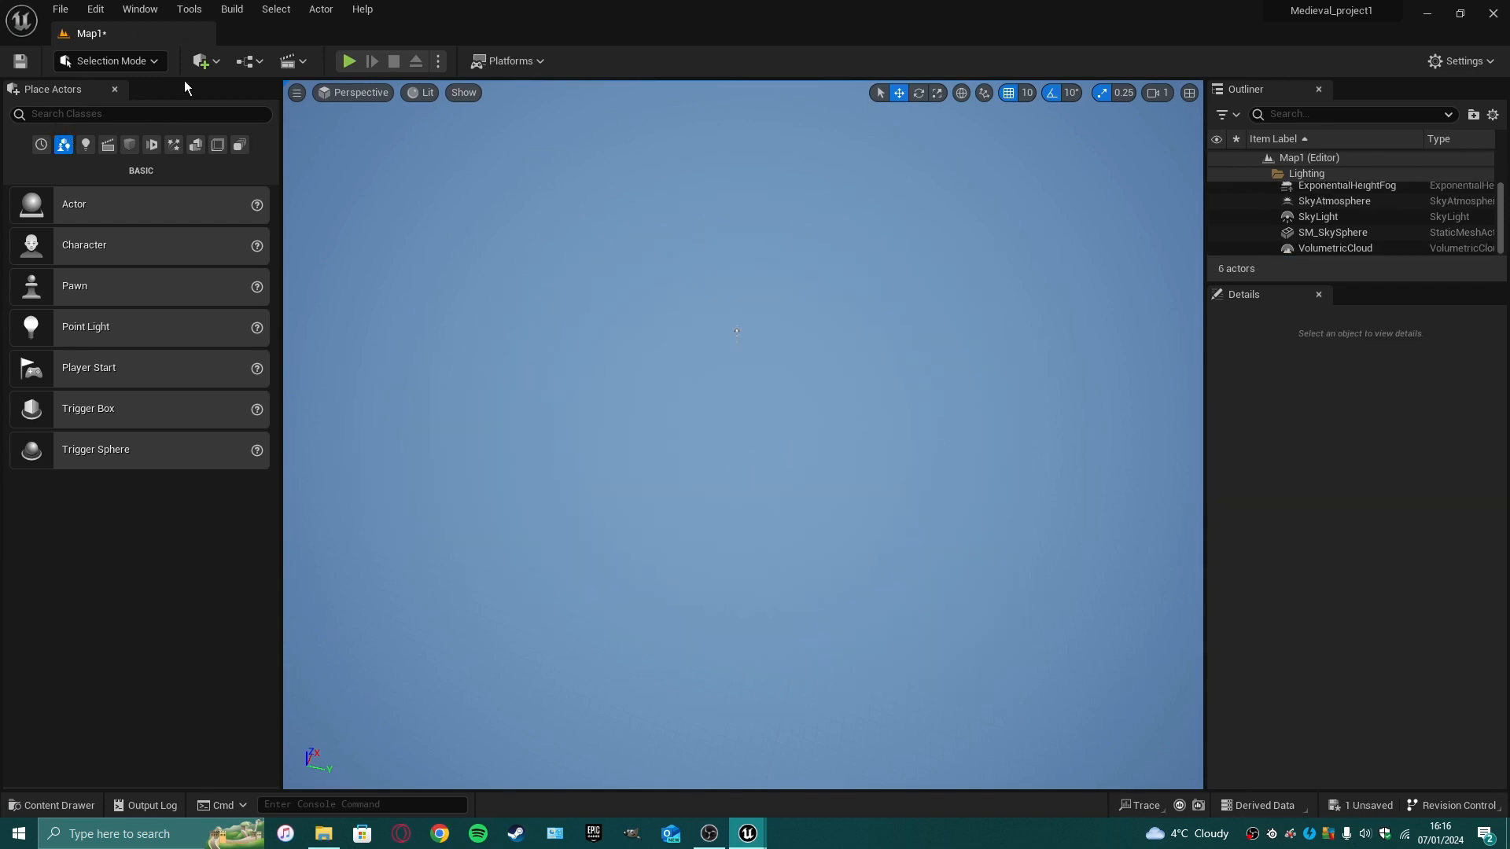
- Switch to Landscape Mode and set the new landscape's section size to 15×15 Quads
left_click(156, 62)
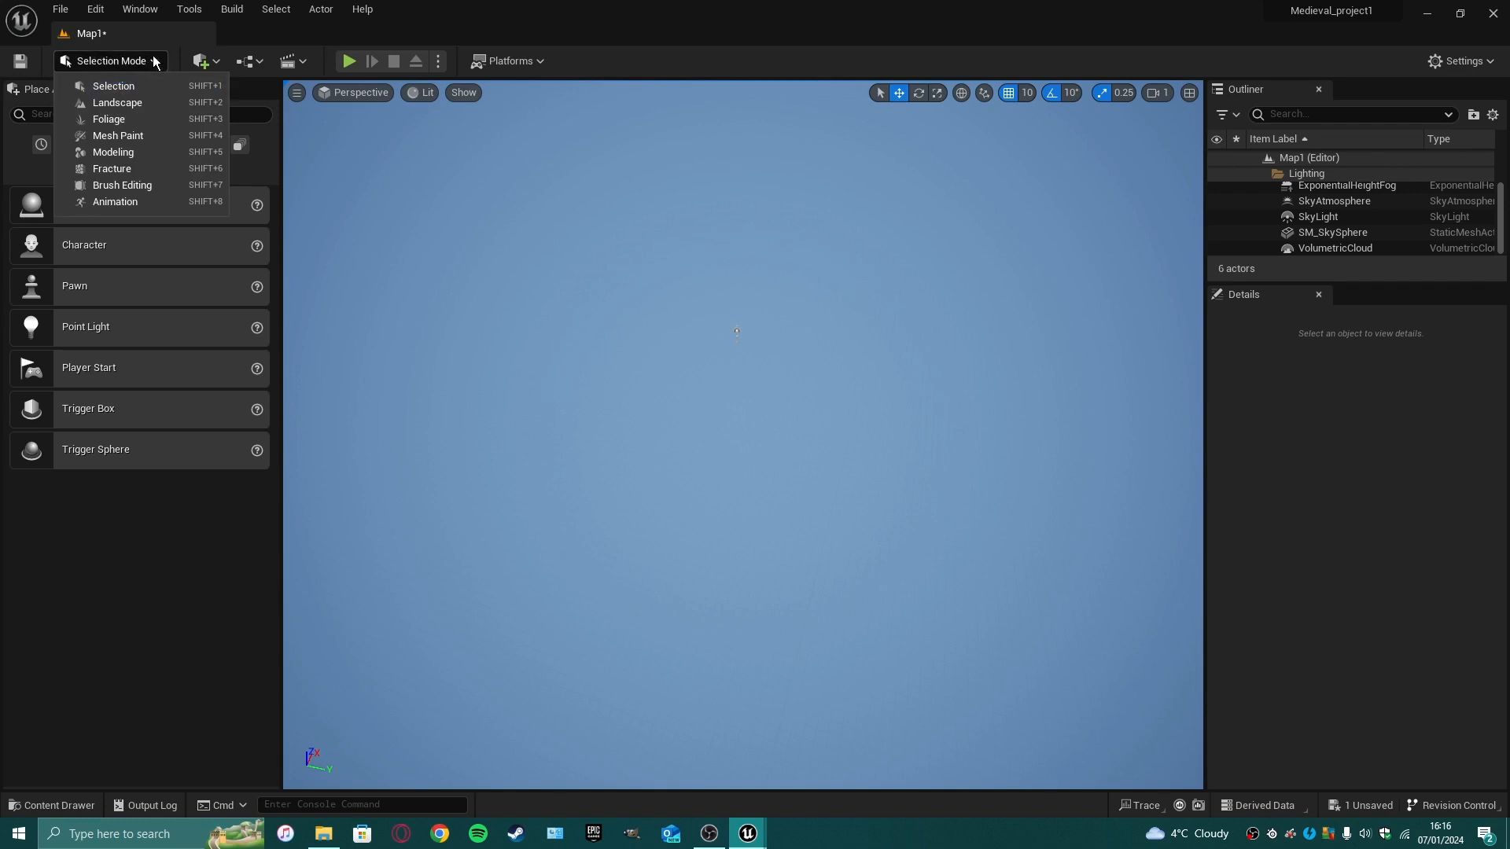
left_click(118, 103)
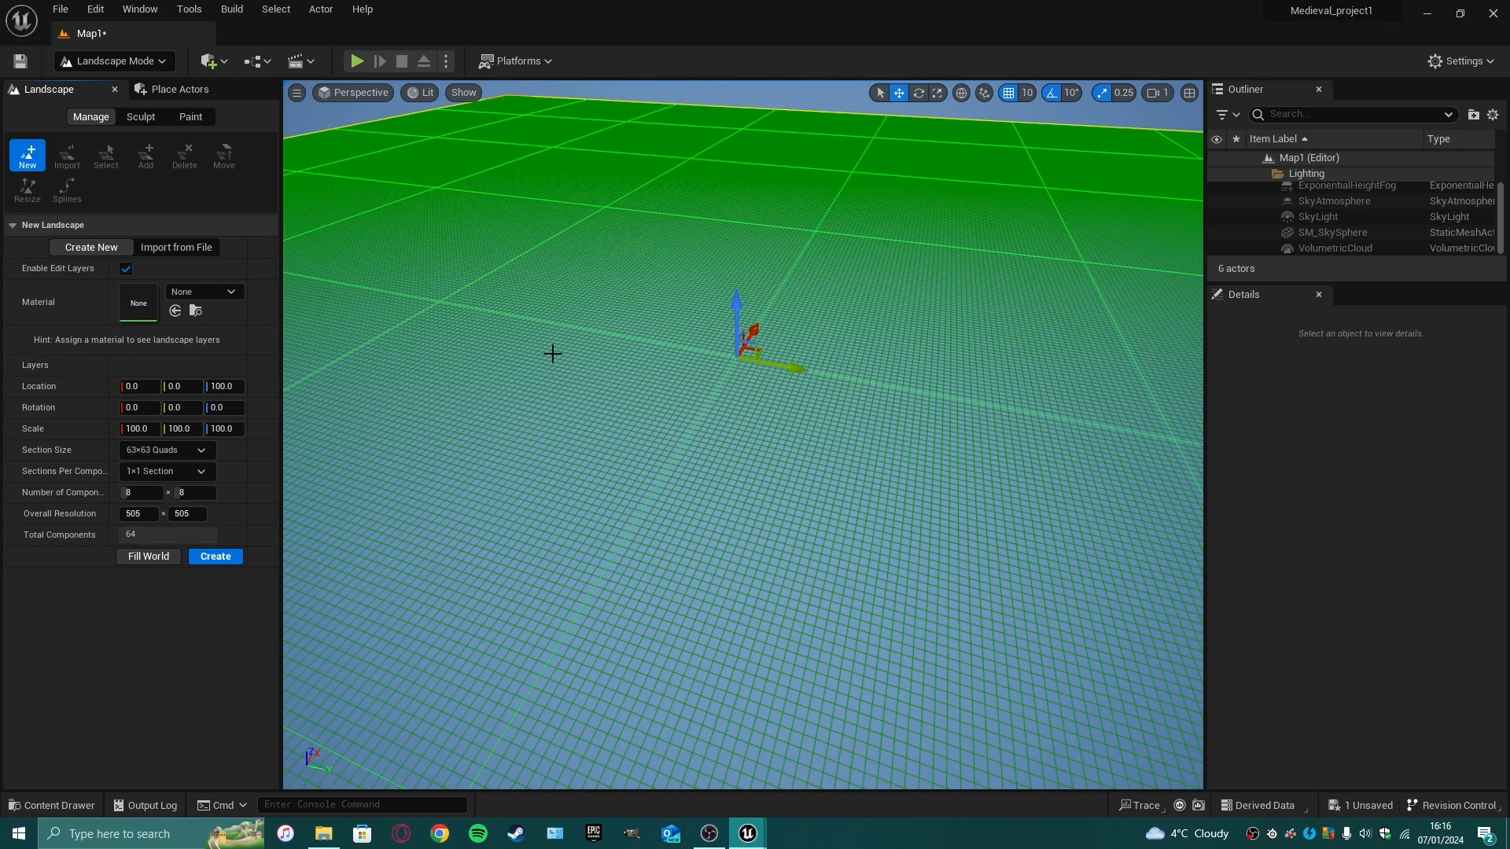
right_click_drag(791, 327, 599, 516)
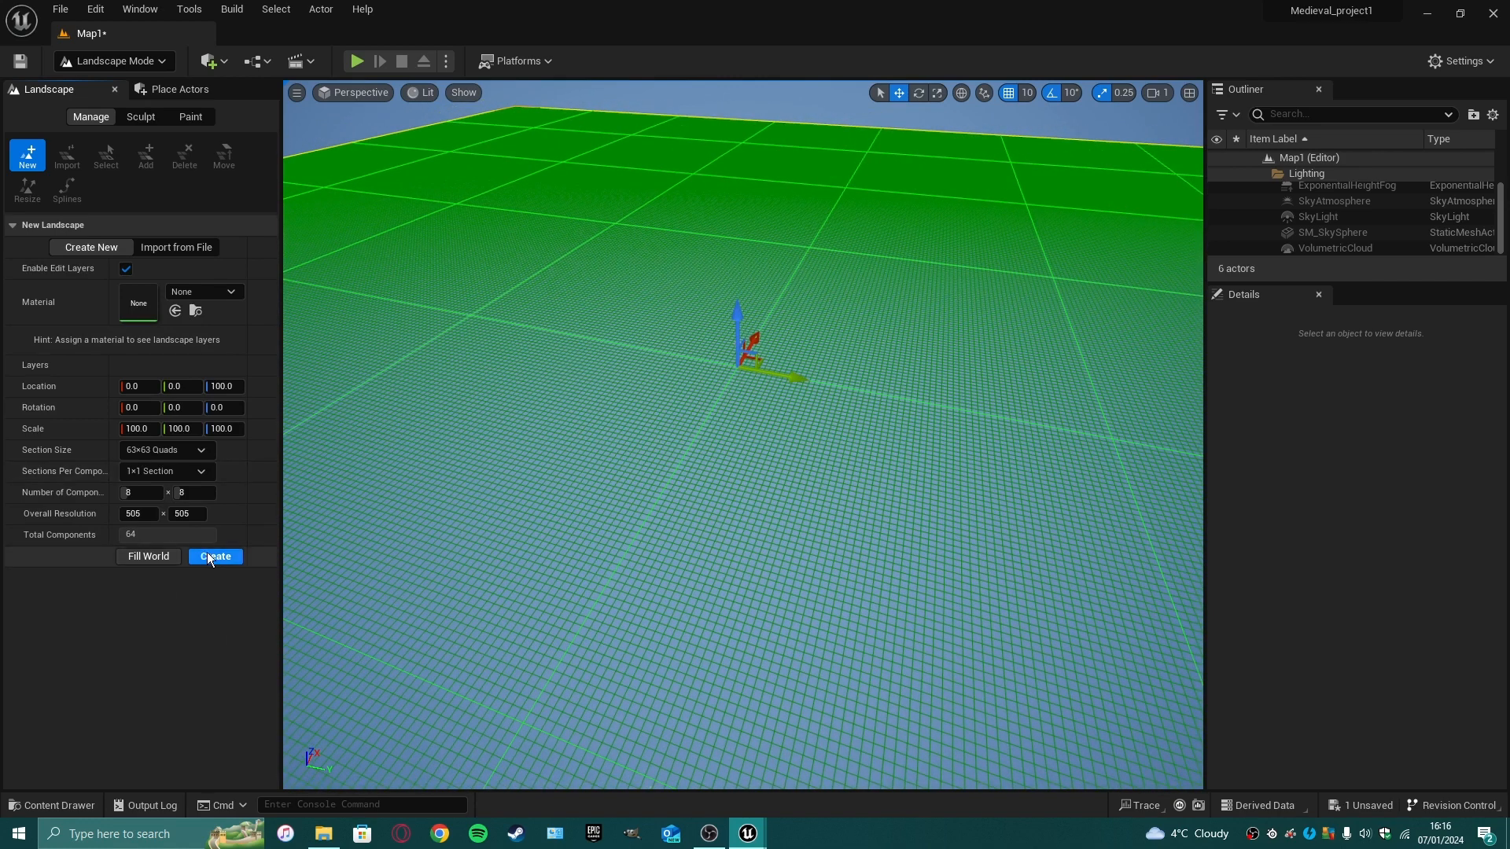
left_click(202, 452)
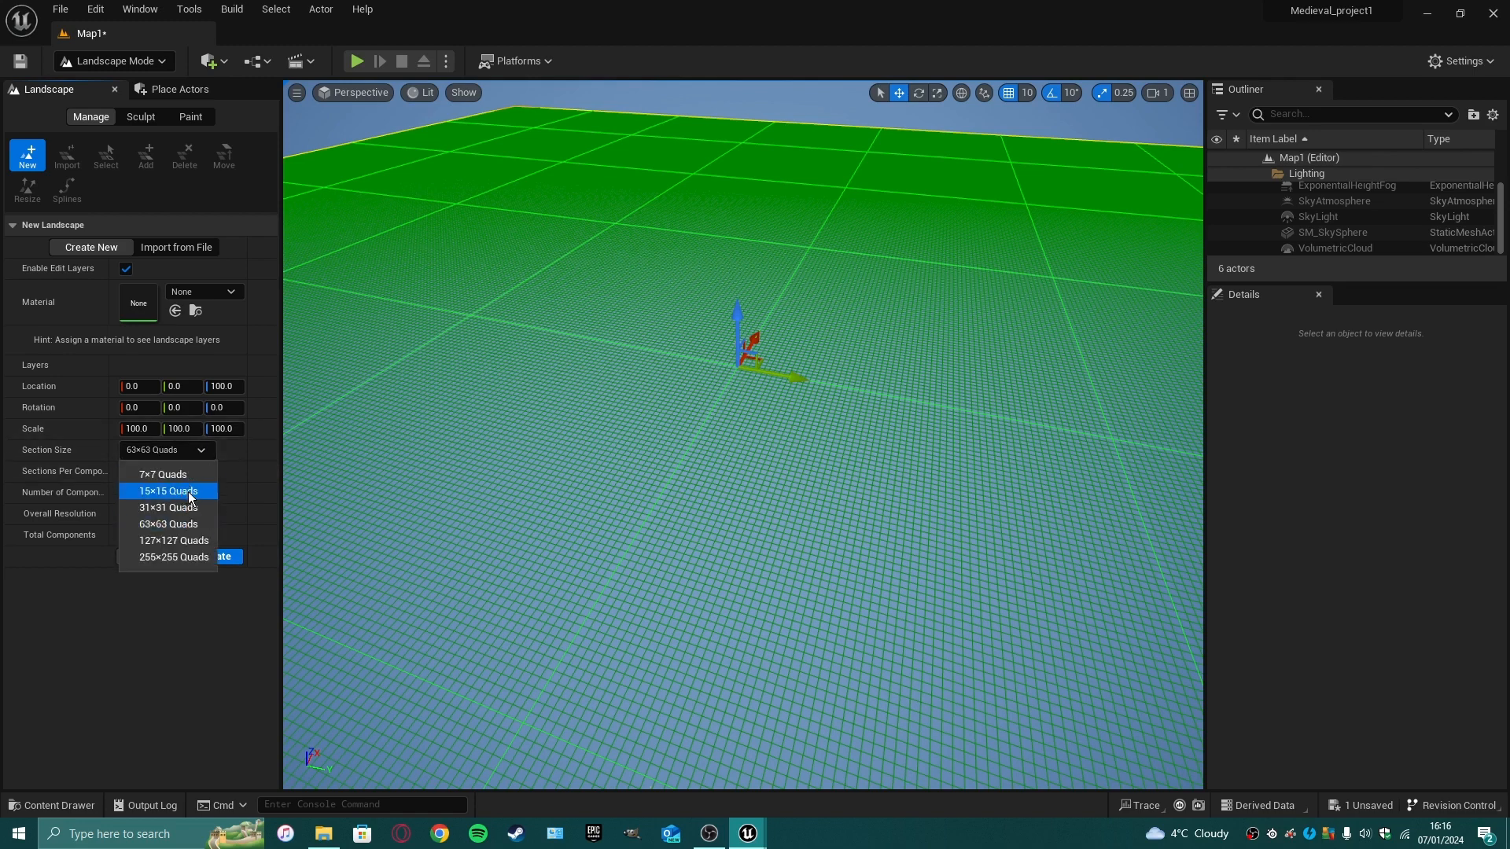
left_click(191, 493)
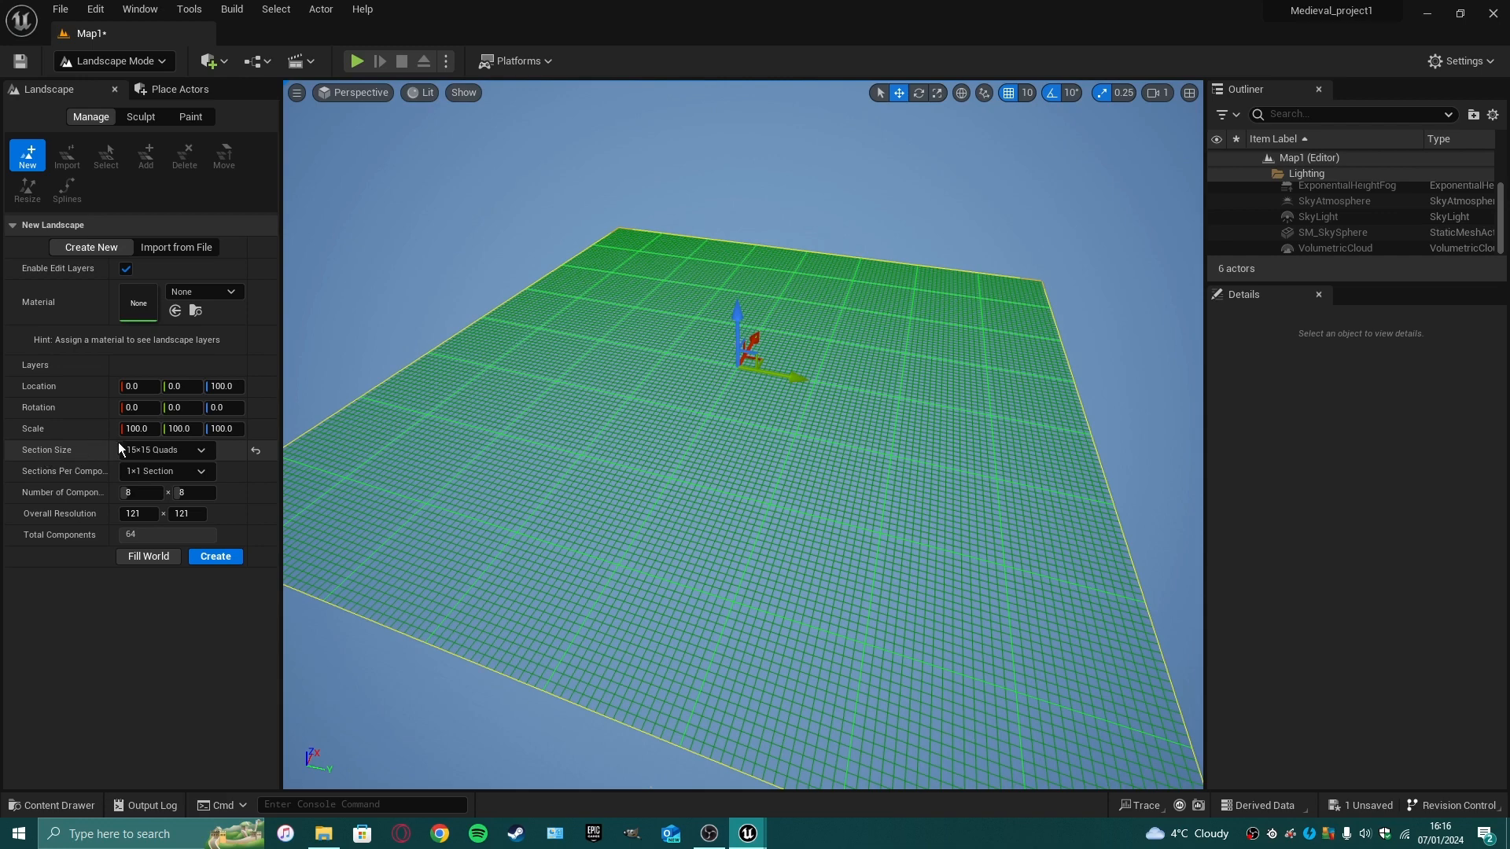
left_click(158, 448)
left_click(160, 492)
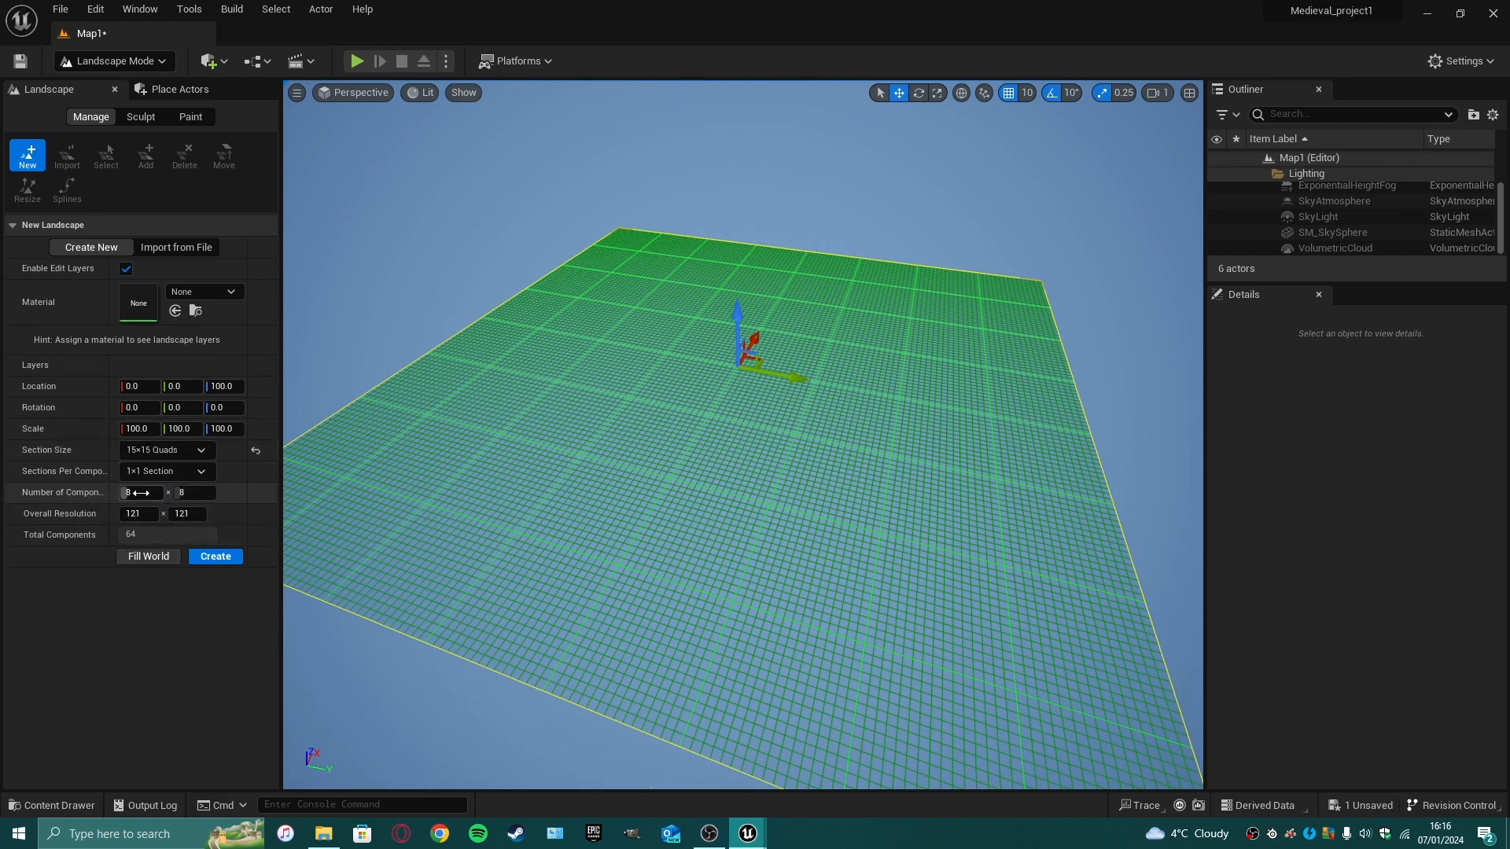
- Examine the landscape preview's extent against the grid in the Top wireframe view and return to Perspective
left_click(357, 92)
left_click(375, 149)
scroll(692, 457, "down", 3)
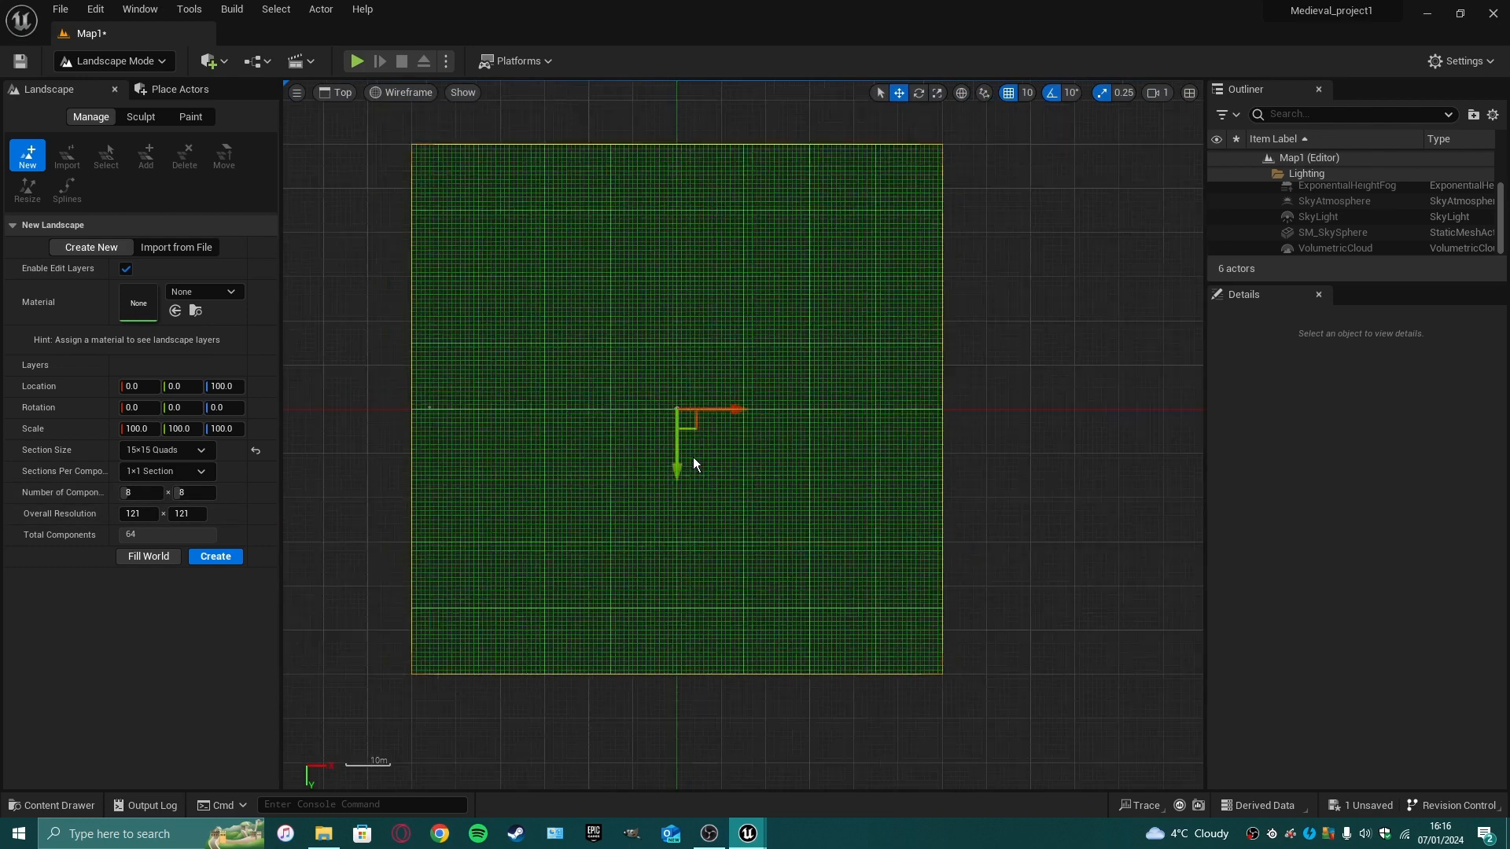
middle_click_drag(744, 503, 629, 500)
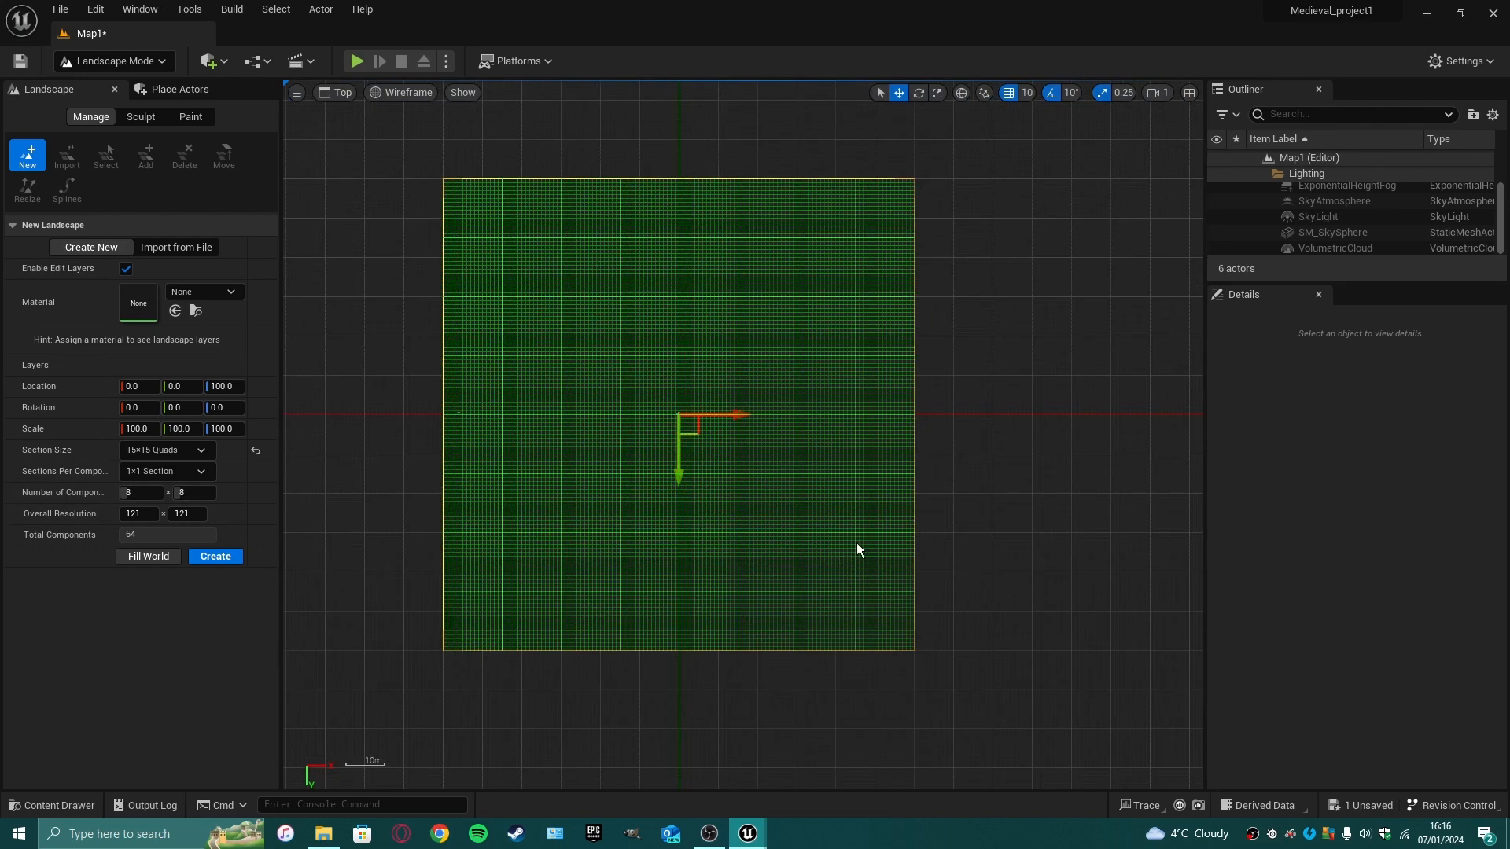
right_click_drag(949, 506, 857, 541)
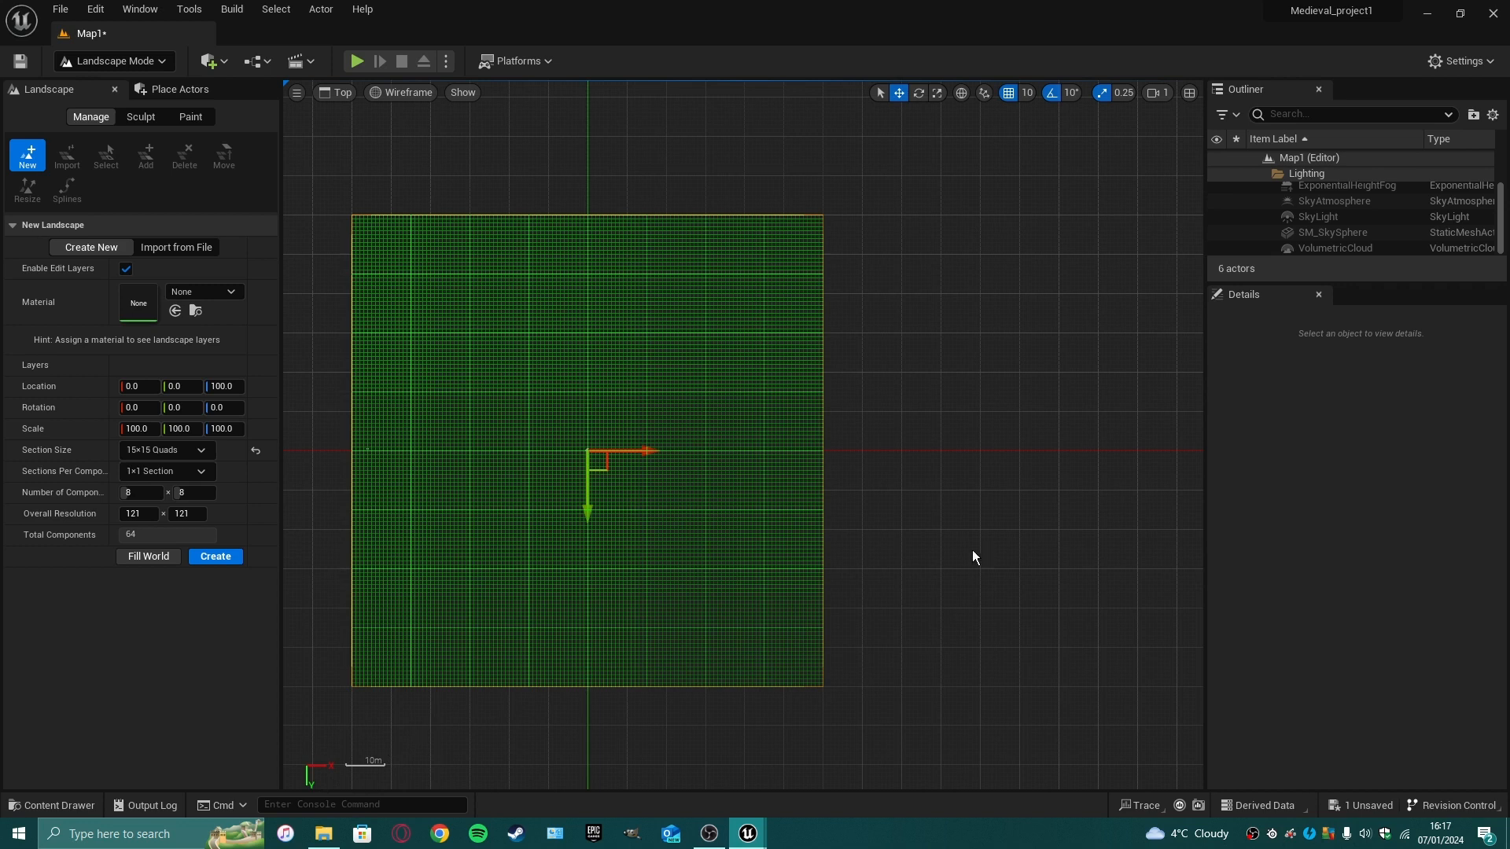
right_click_drag(972, 549, 958, 552)
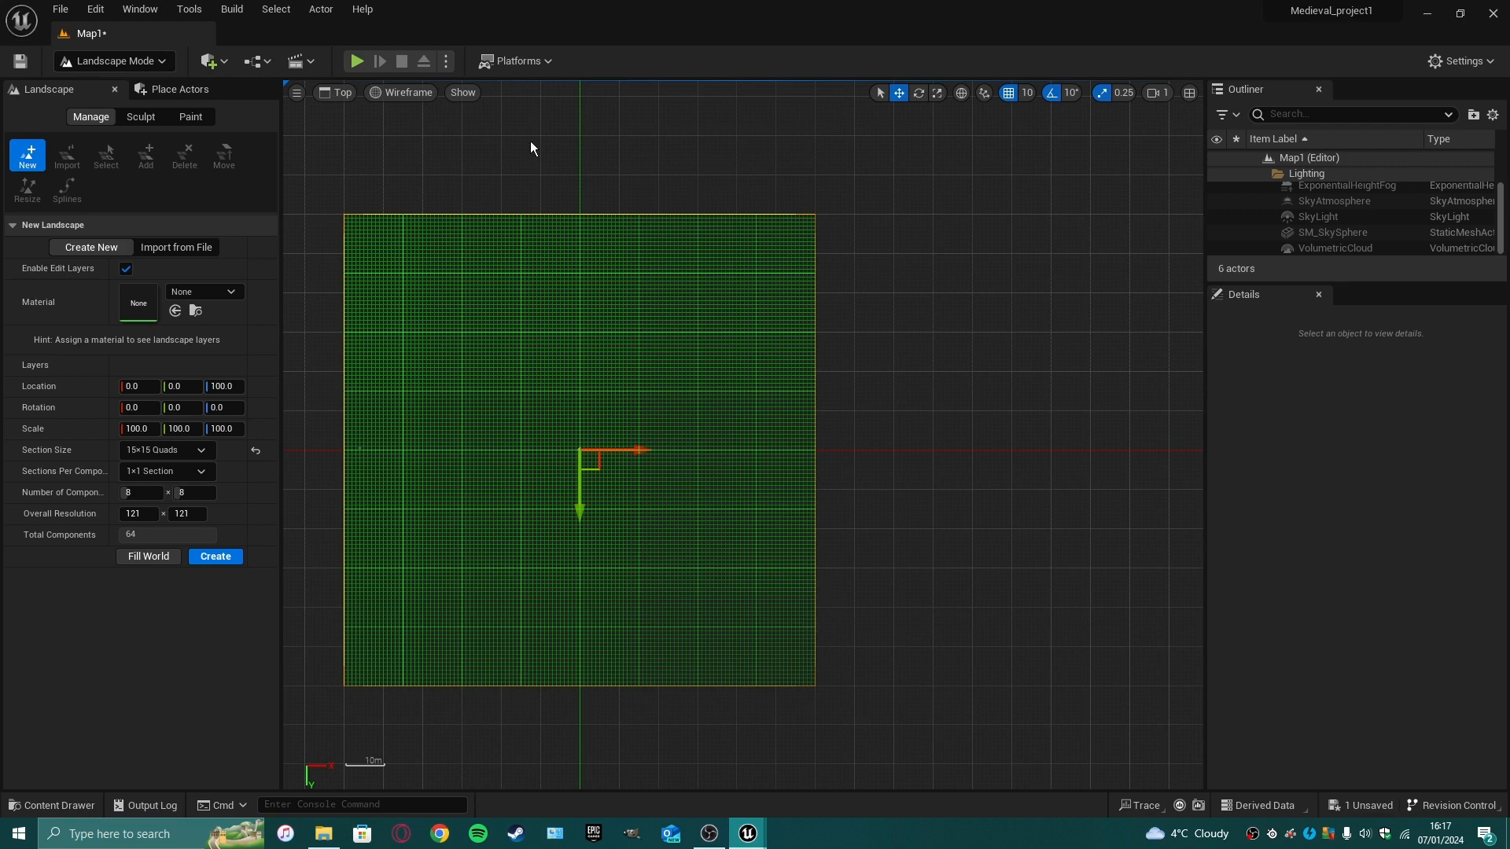
left_click(340, 96)
left_click(381, 123)
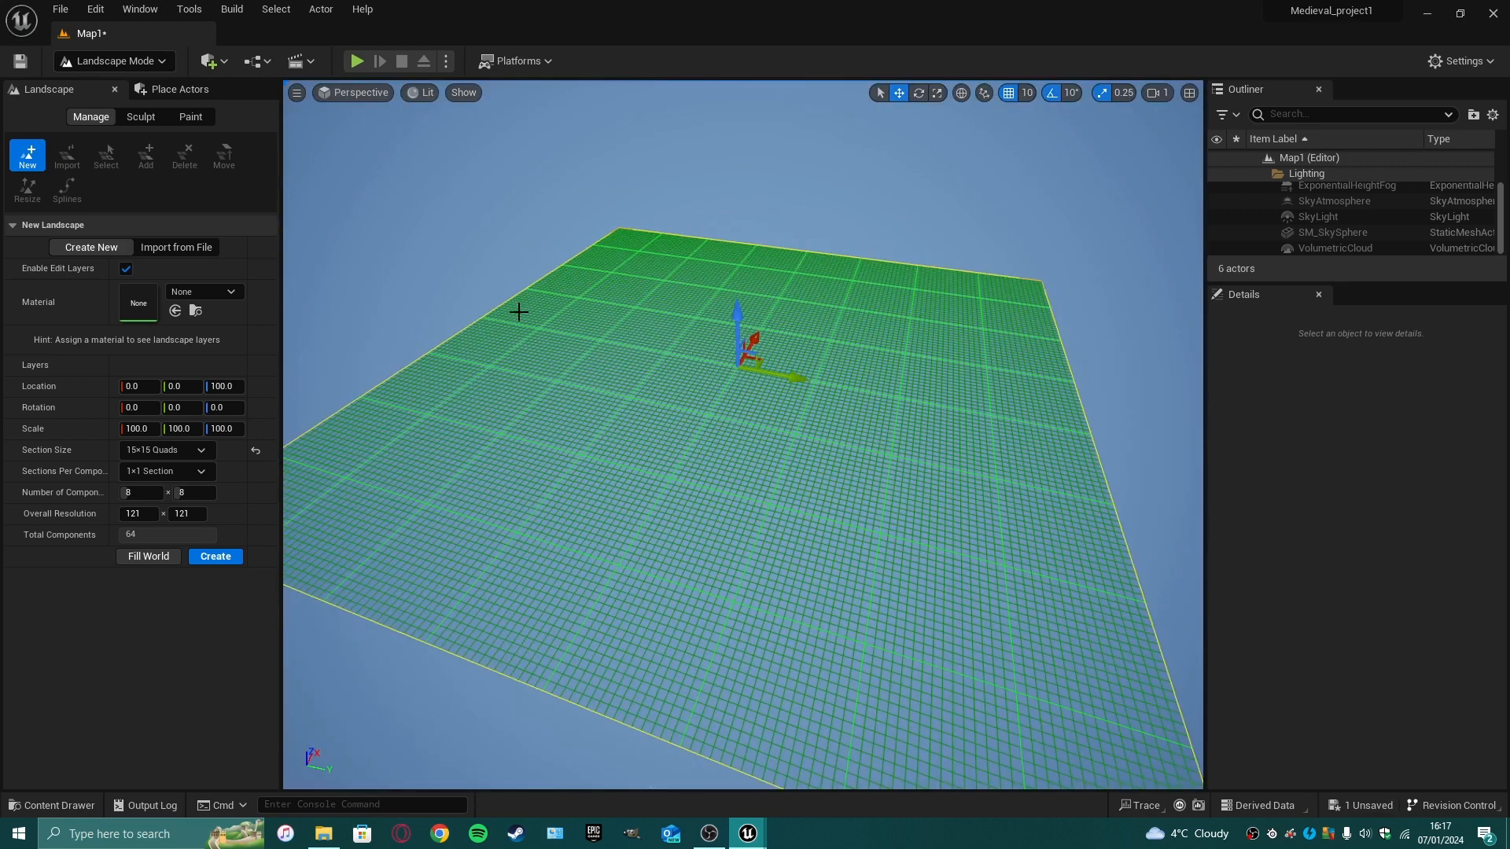
- Set the landscape's number of components to 7 × 7
left_click(141, 492)
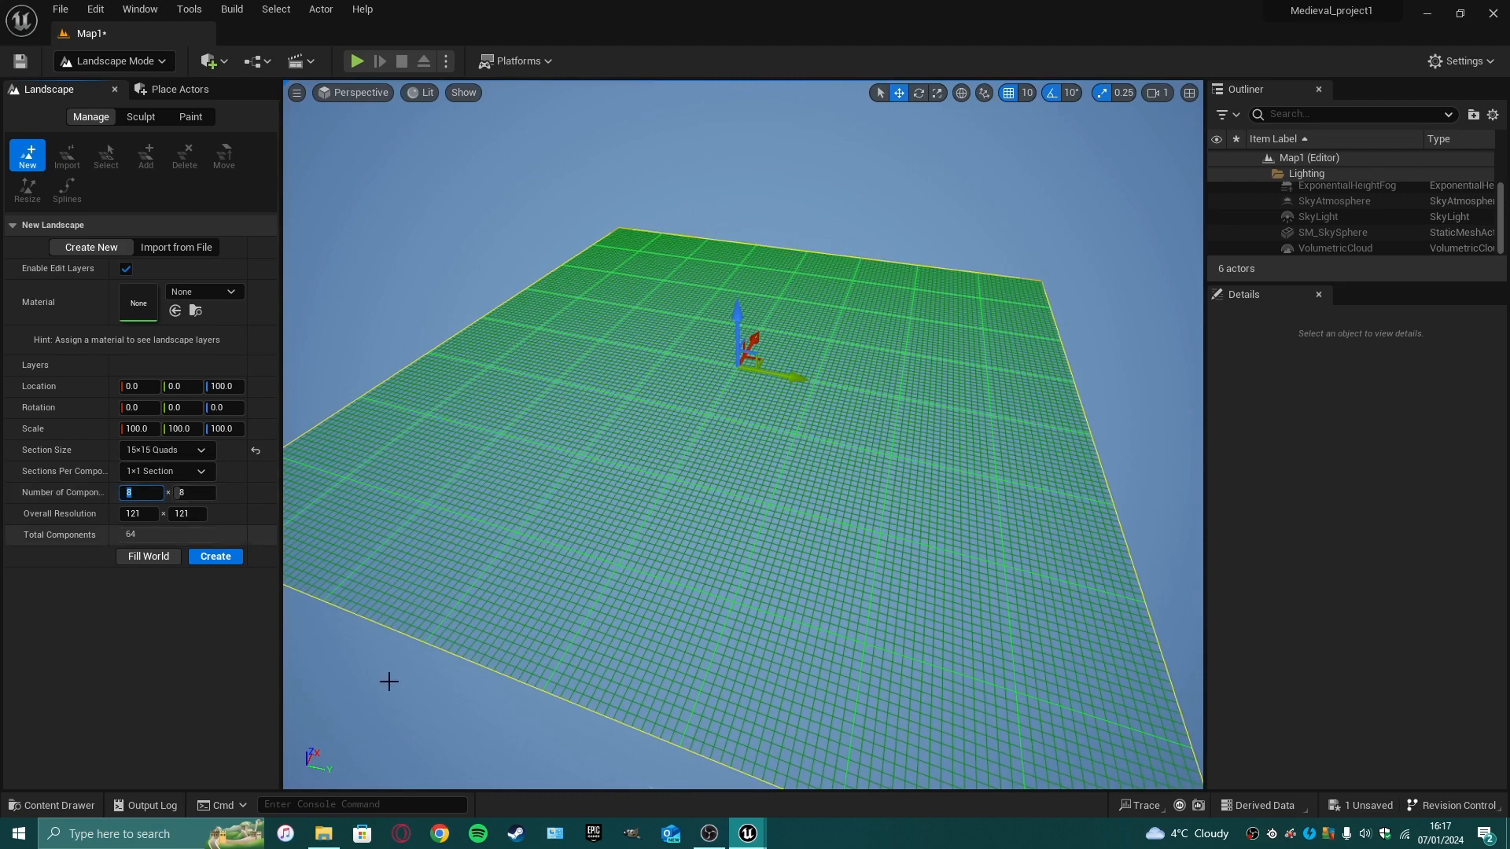
key("Tab")
type("7")
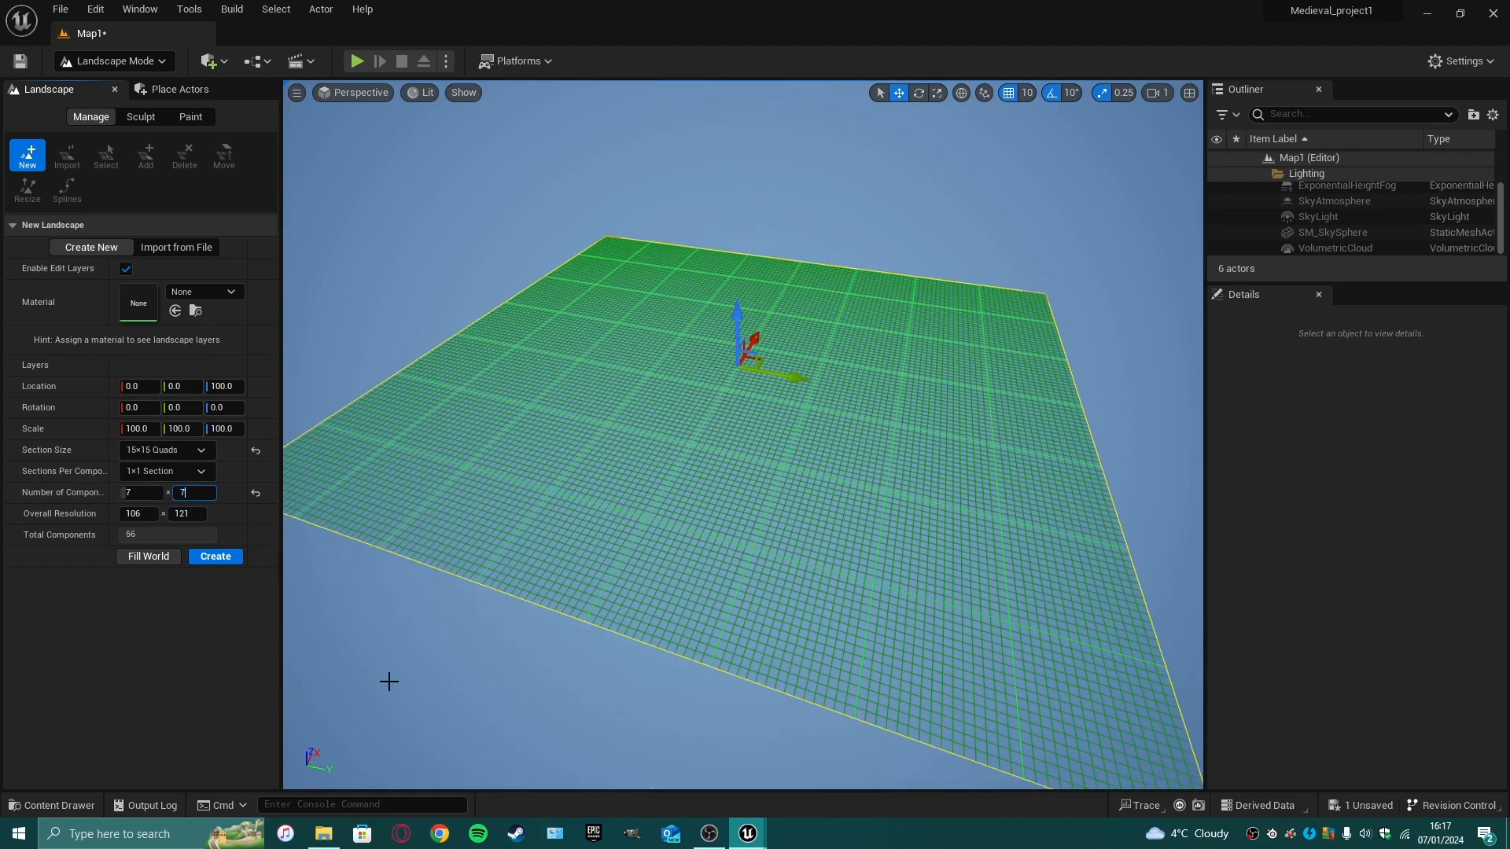
key("Tab")
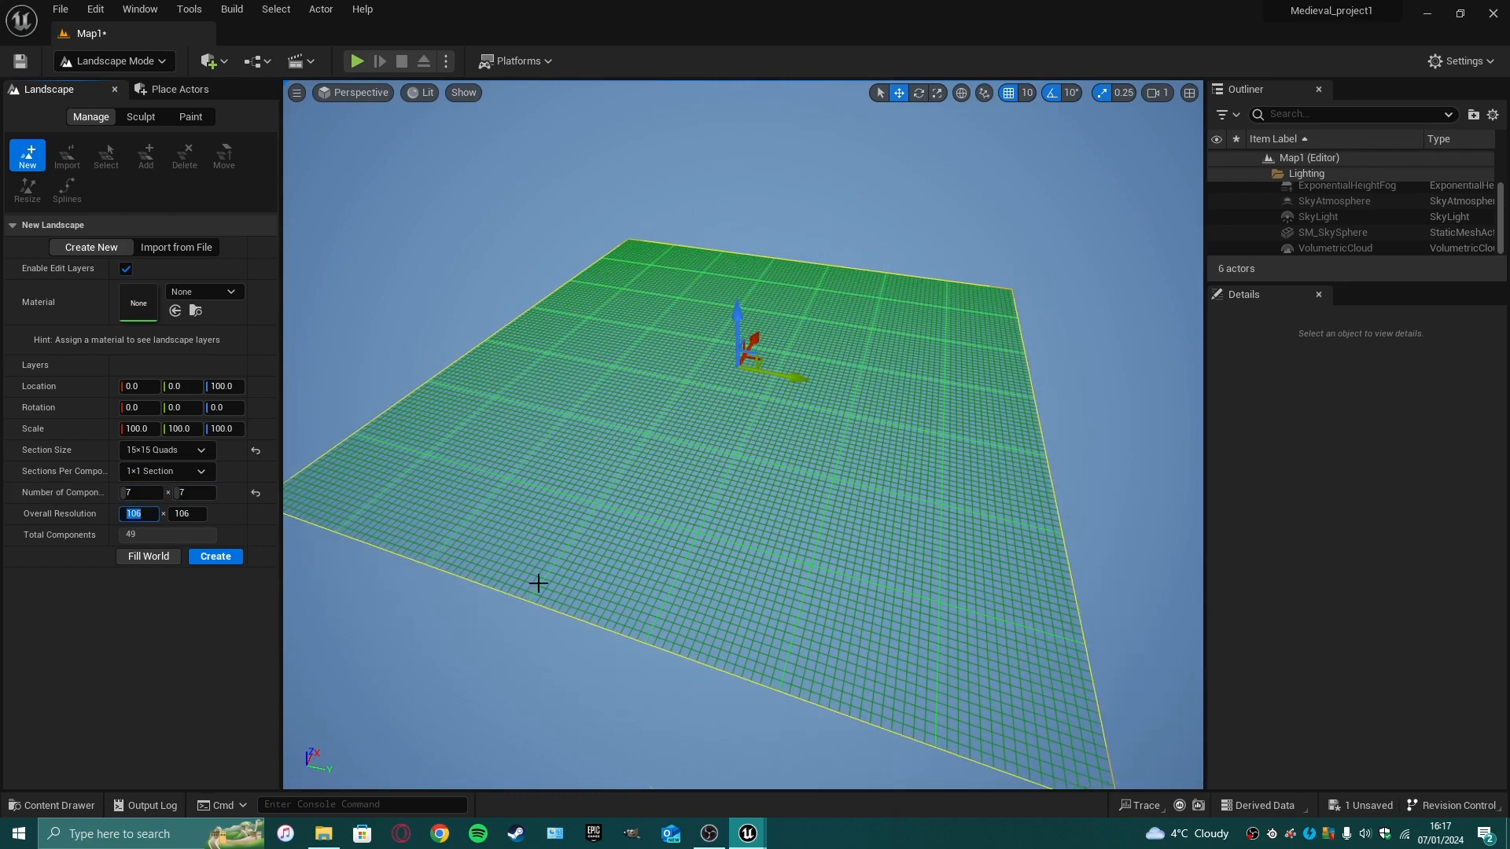
- Check the resized landscape preview in the Top view, return to Perspective, and create the landscape
left_click(354, 93)
left_click(354, 151)
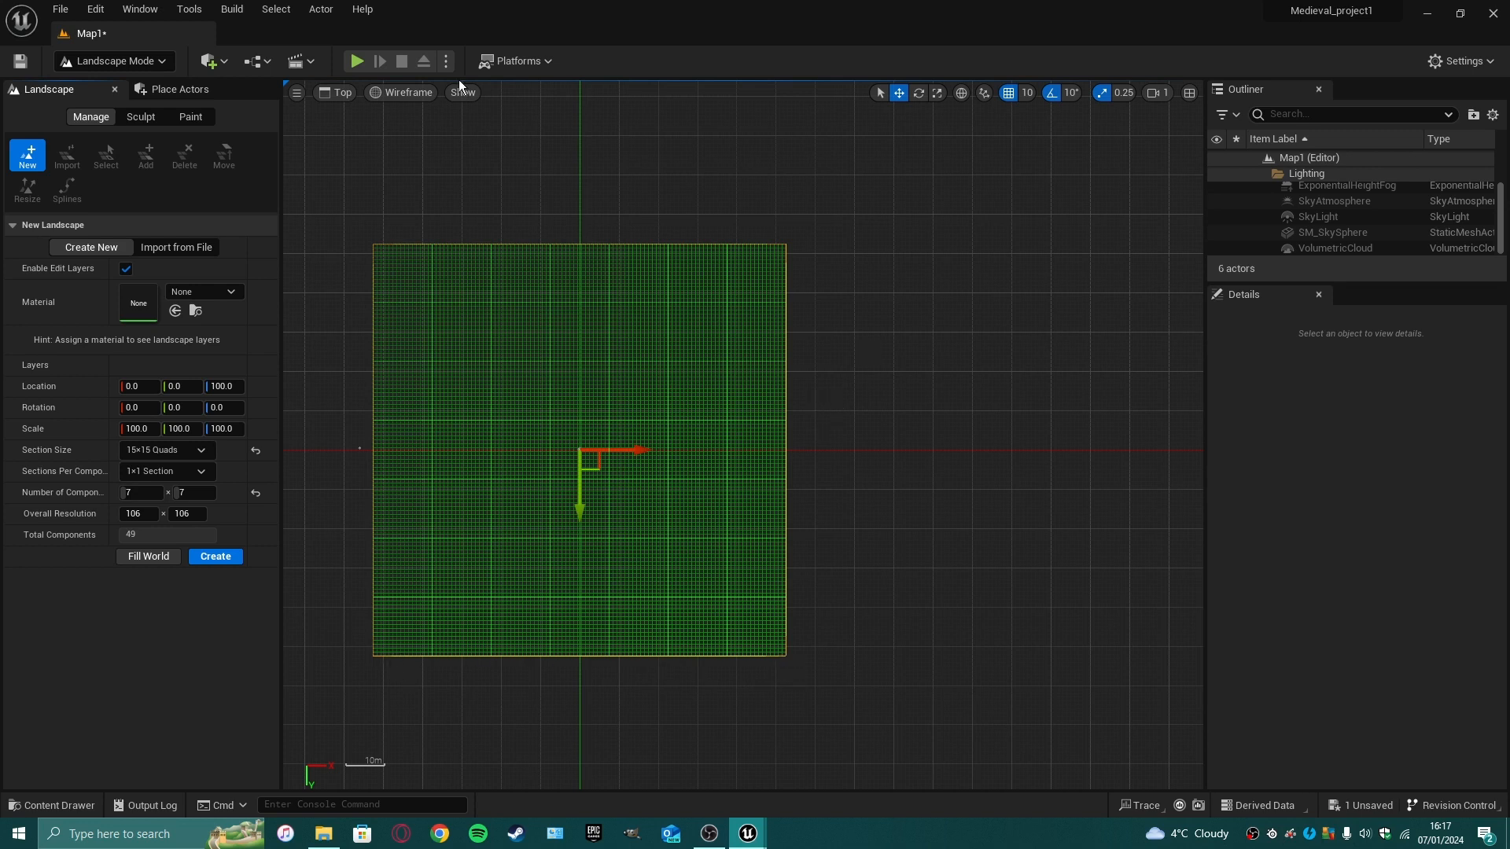
left_click(330, 93)
left_click(376, 121)
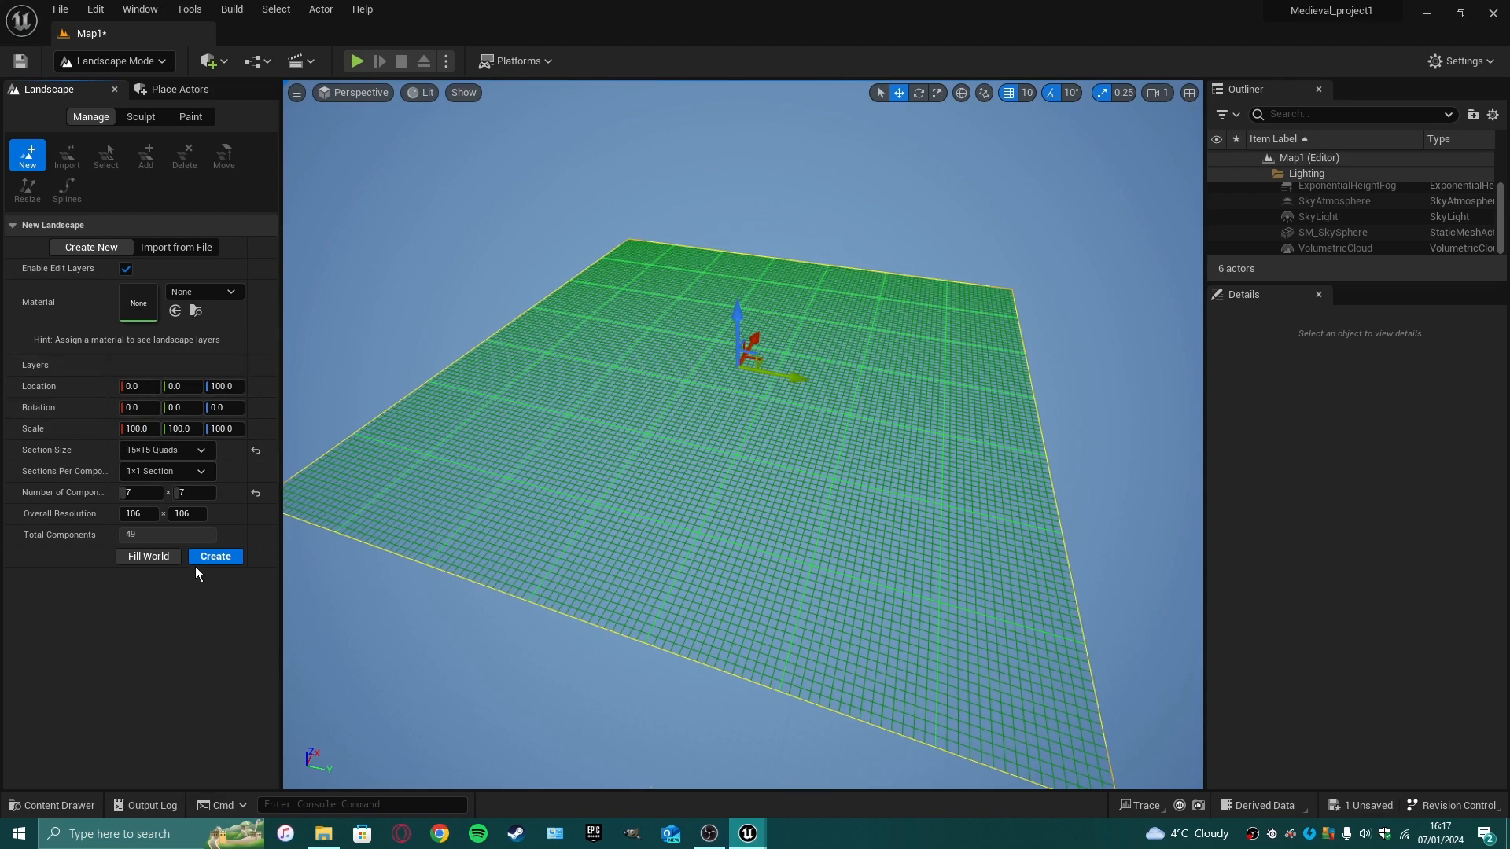
left_click(216, 557)
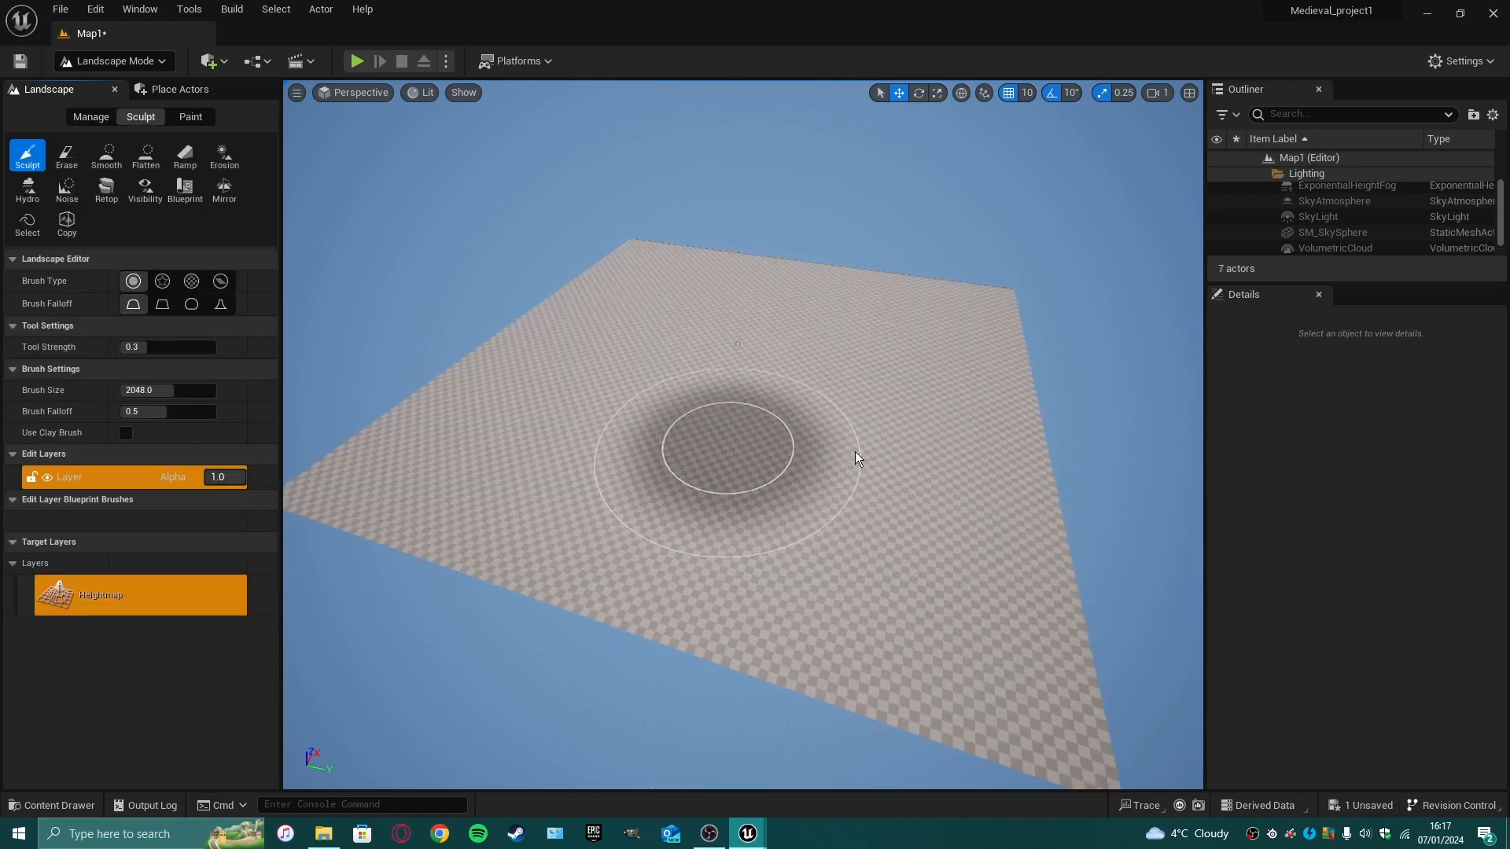
- Try the alpha and pattern sculpt brushes and the spherical falloff, returning to the circle brush with smooth falloff
mouse_move(727, 411)
right_mouse_down()
mouse_move(700, 342)
mouse_move(789, 306)
right_mouse_up()
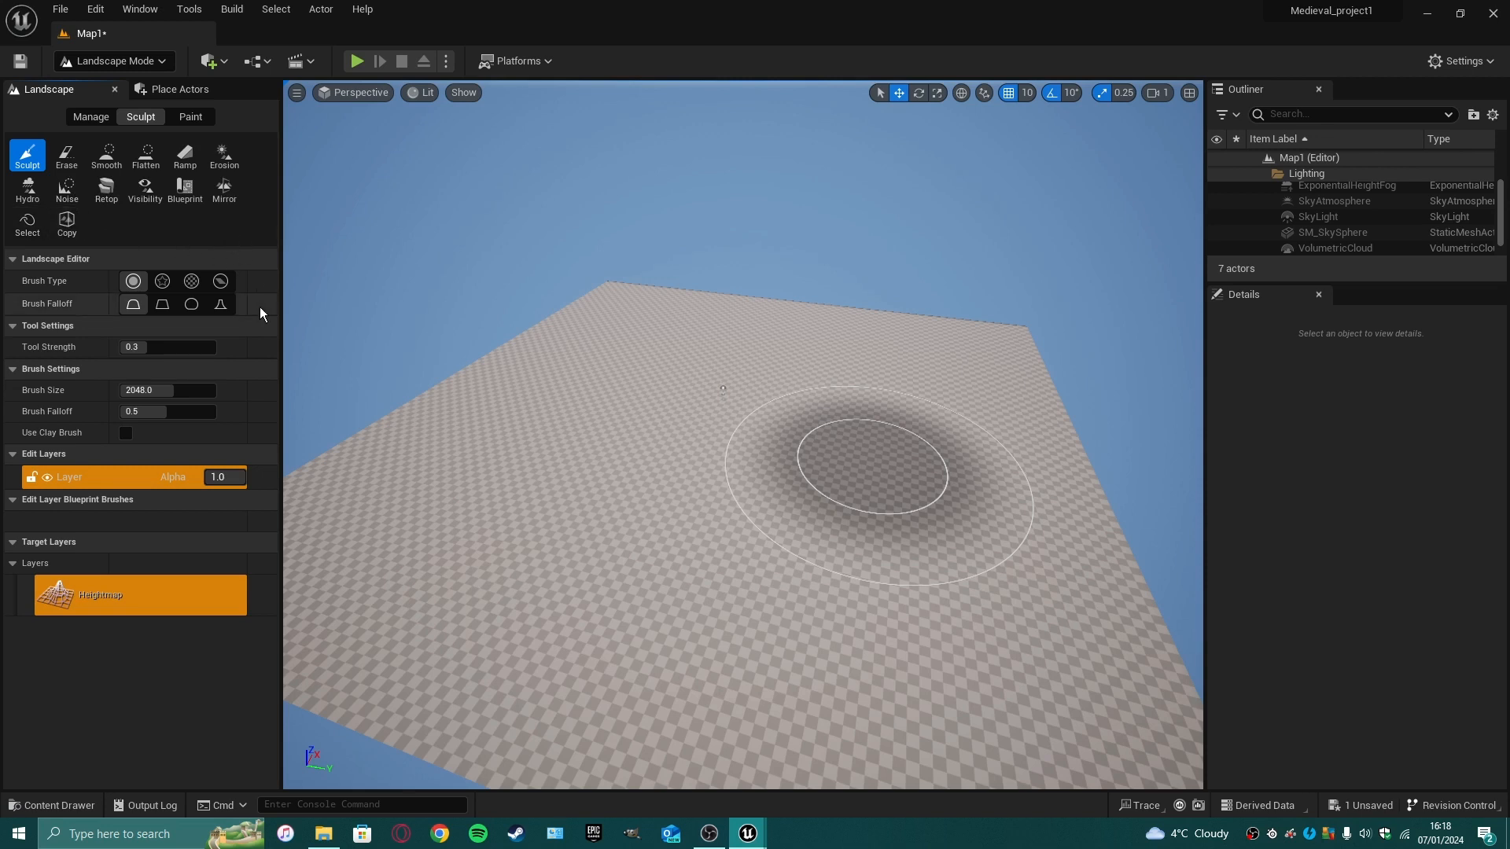
left_click(162, 281)
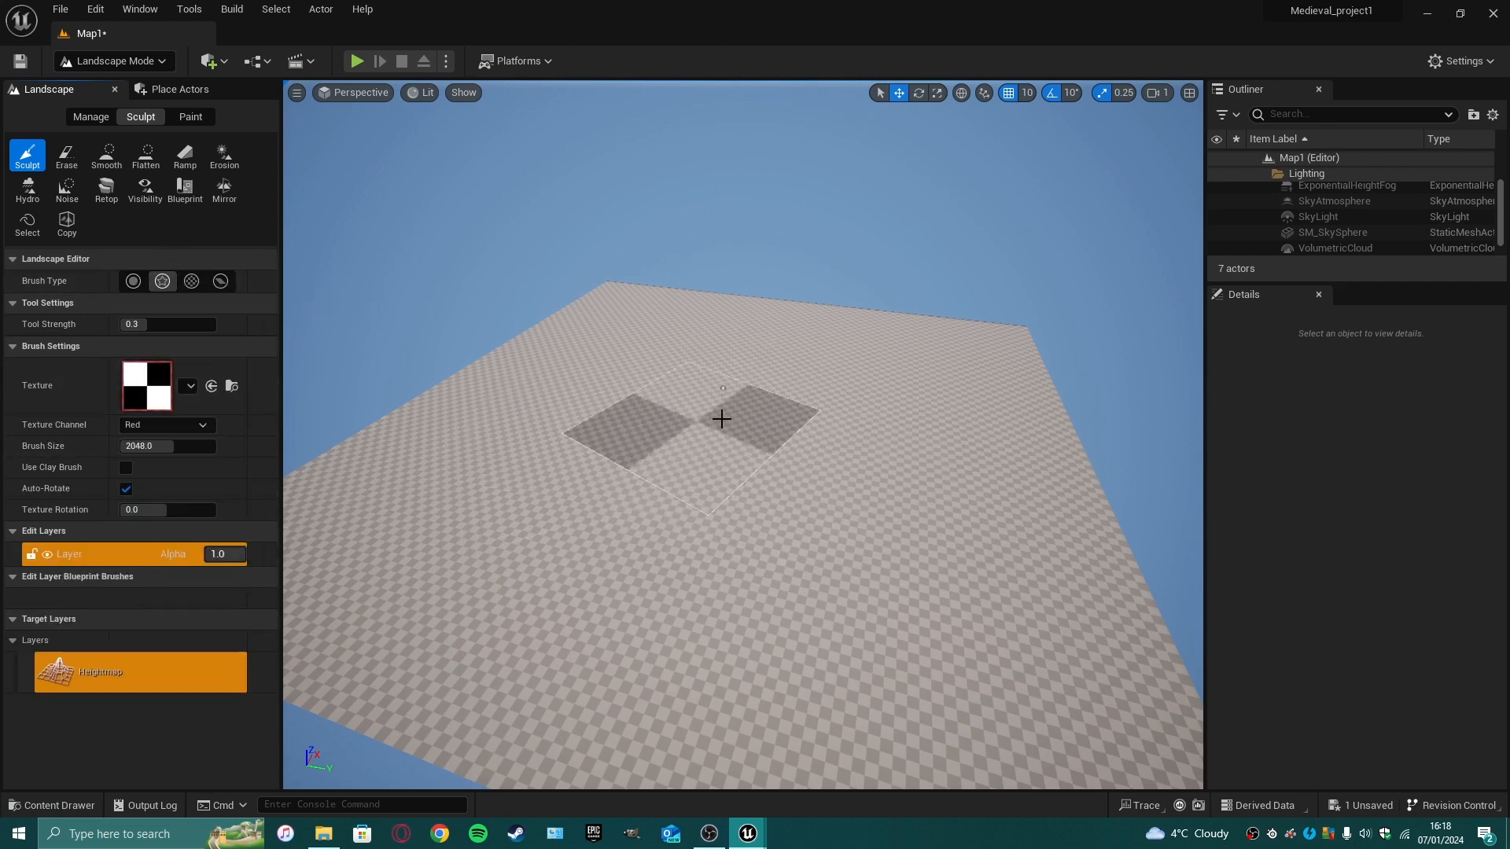
left_click(191, 281)
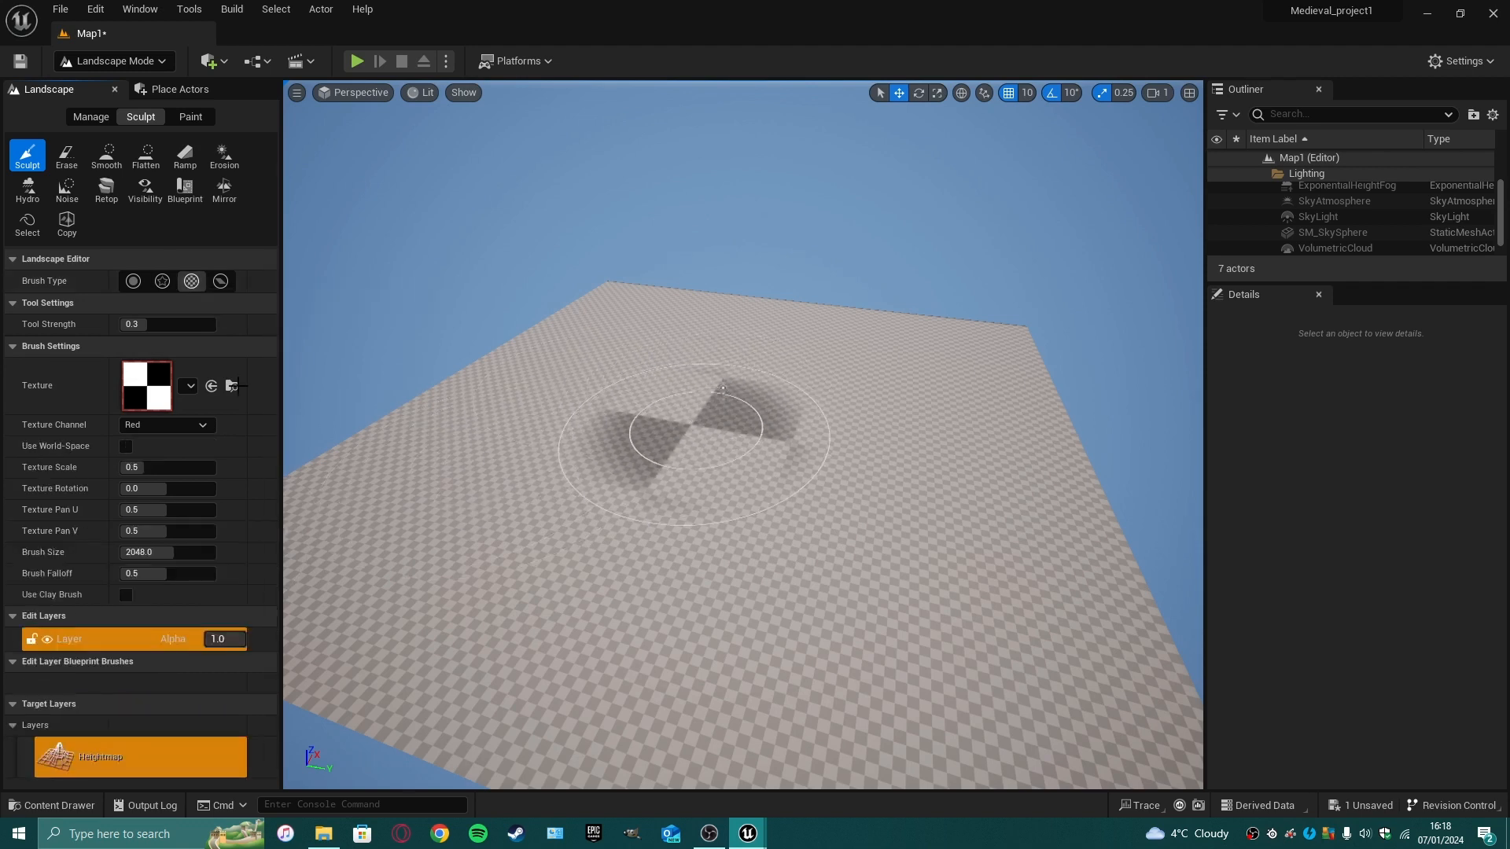
left_click(133, 280)
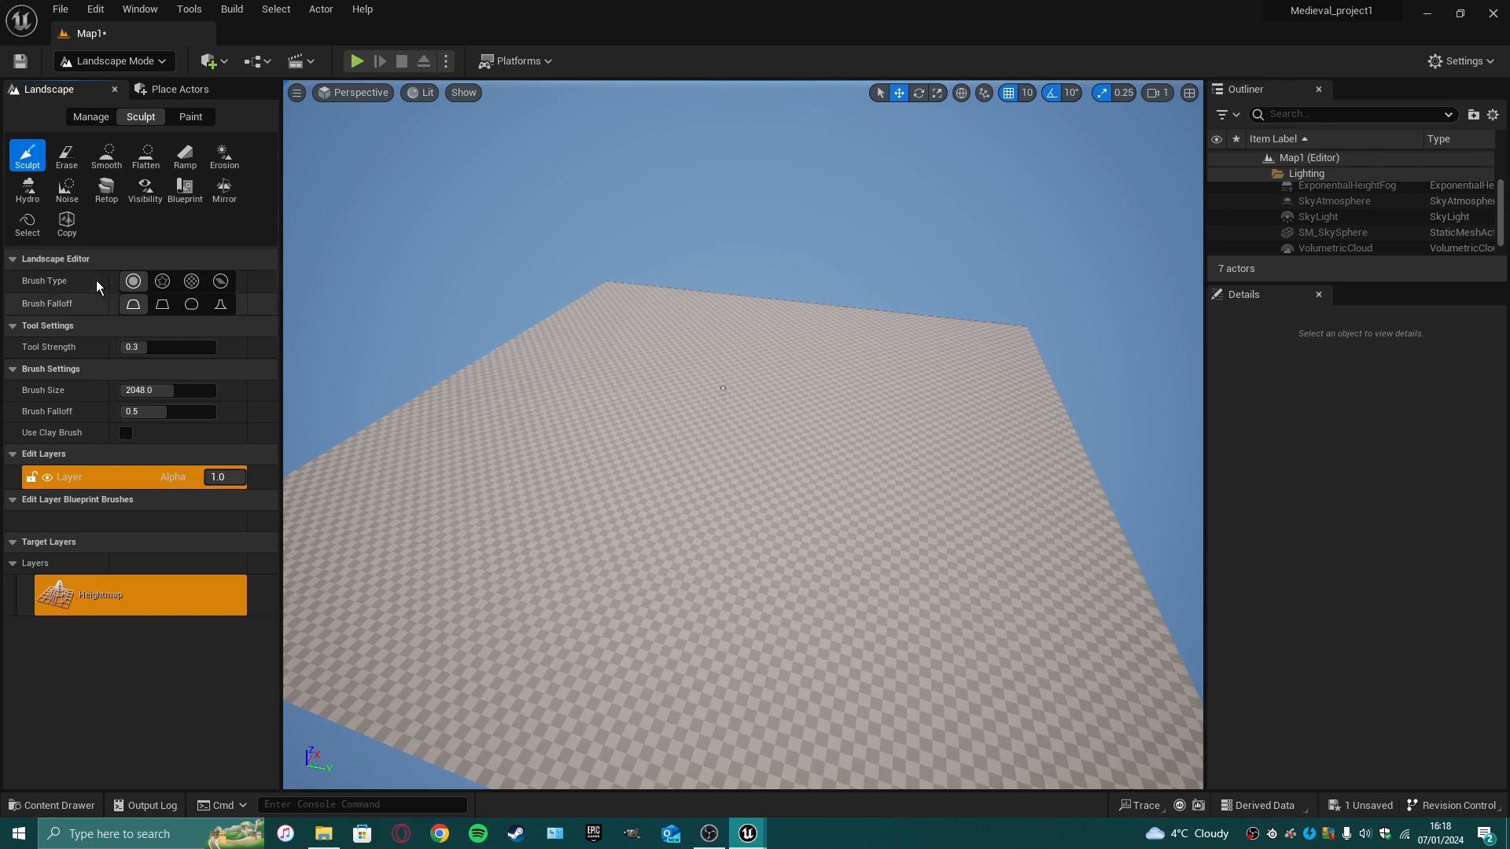
left_click(160, 281)
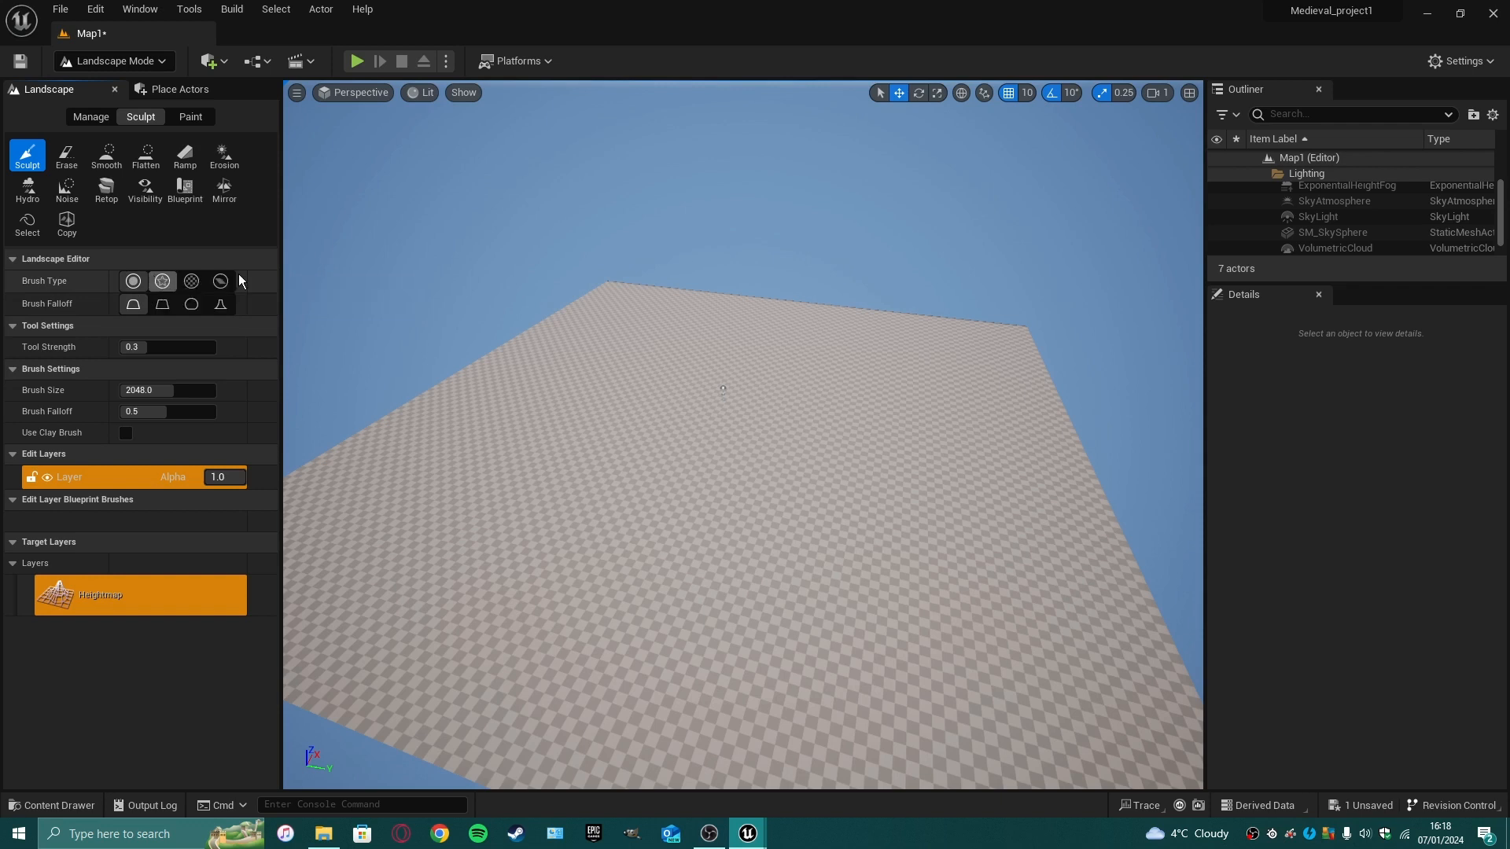
left_click(191, 304)
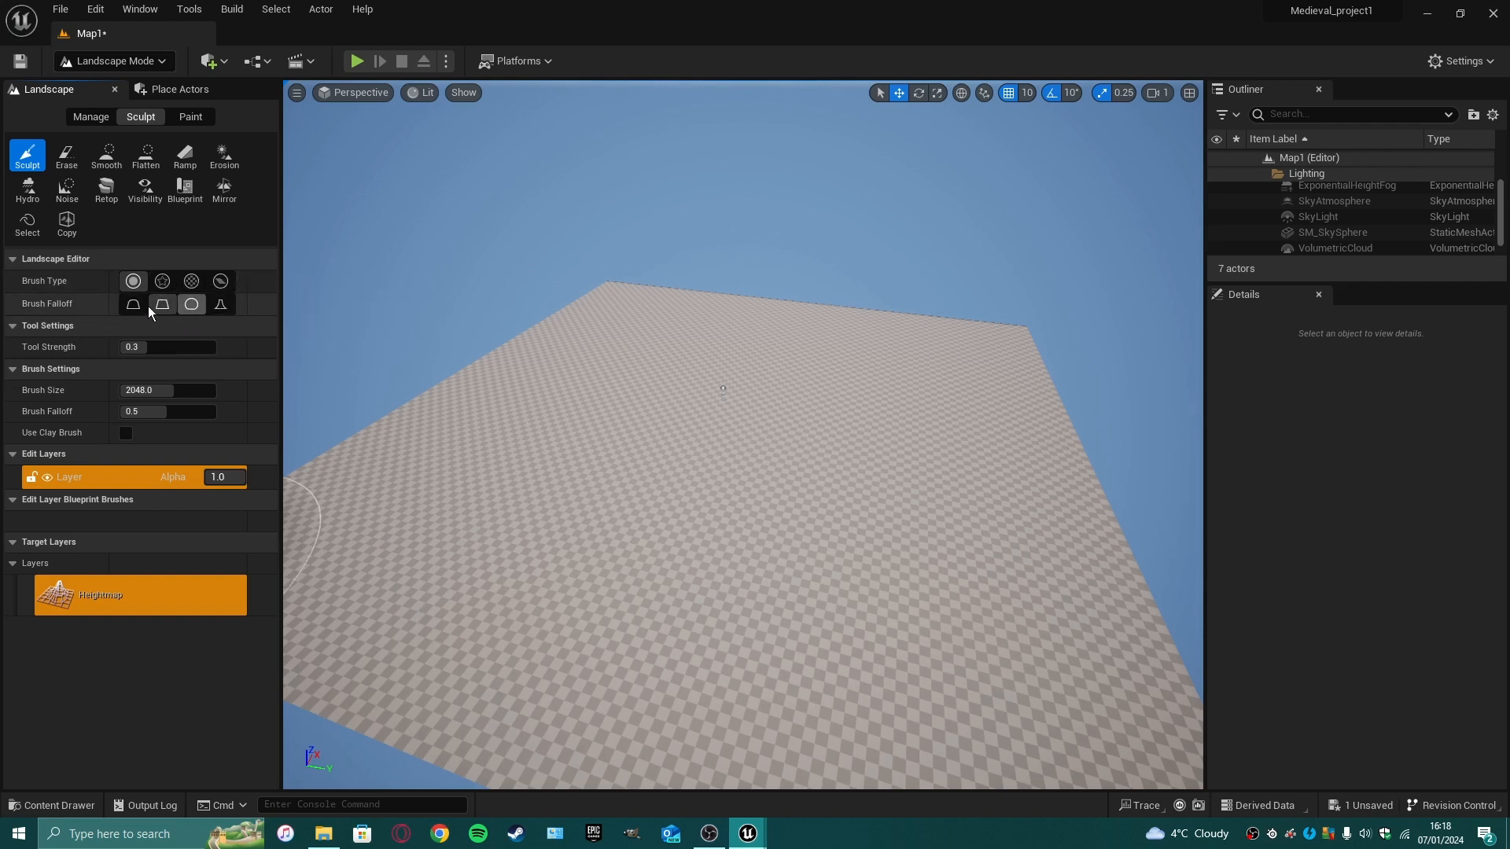
left_click(135, 305)
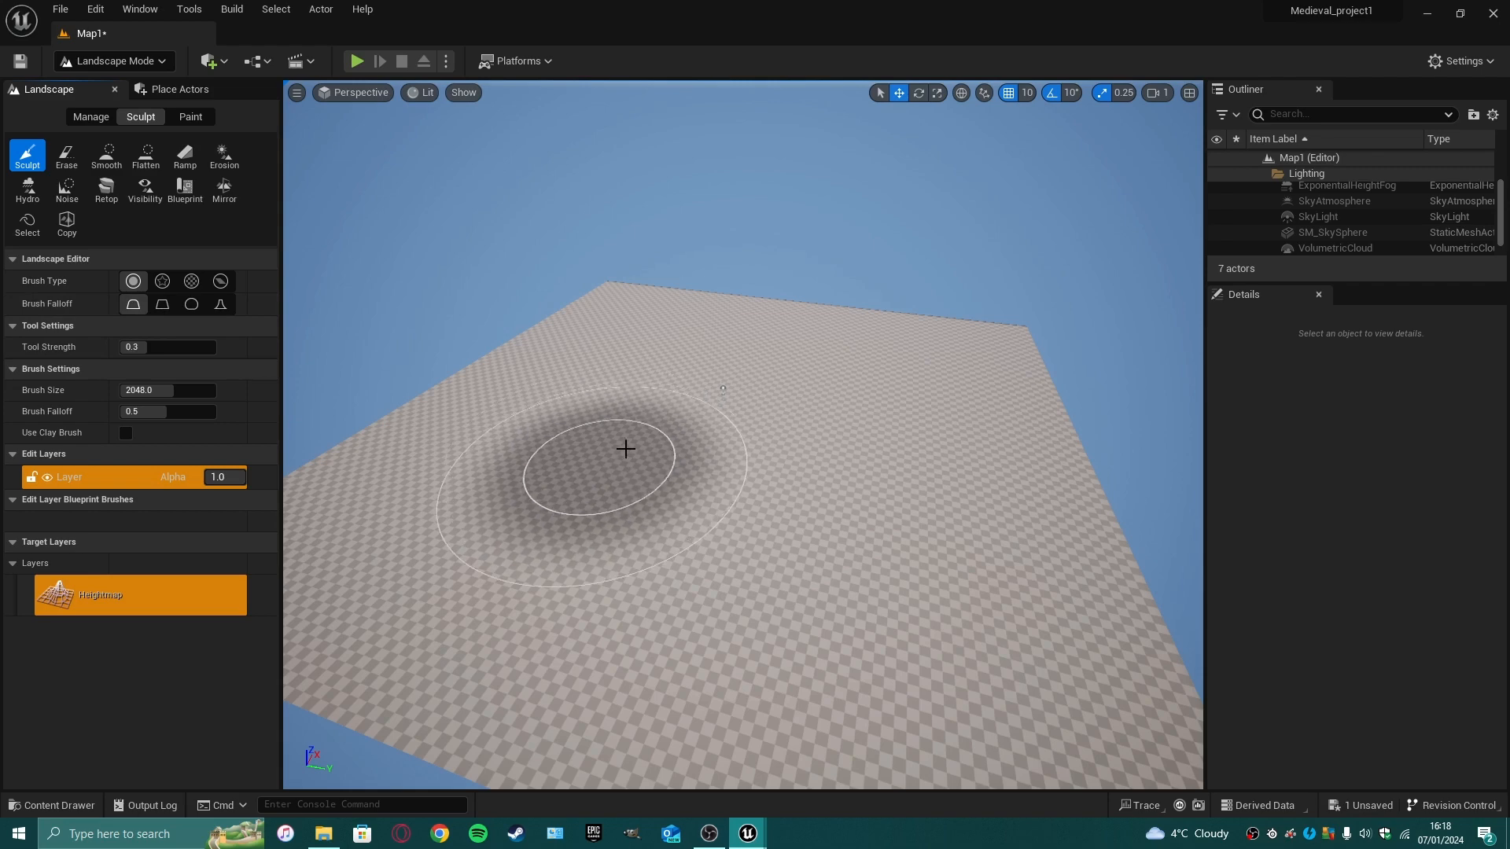
- Sculpt a large hill with the smooth falloff, undo it, and raise a smaller hill near the landscape's middle
mouse_move(625, 448)
left_mouse_down()
mouse_move(489, 472)
mouse_move(551, 452)
mouse_move(493, 439)
mouse_move(499, 398)
left_mouse_up()
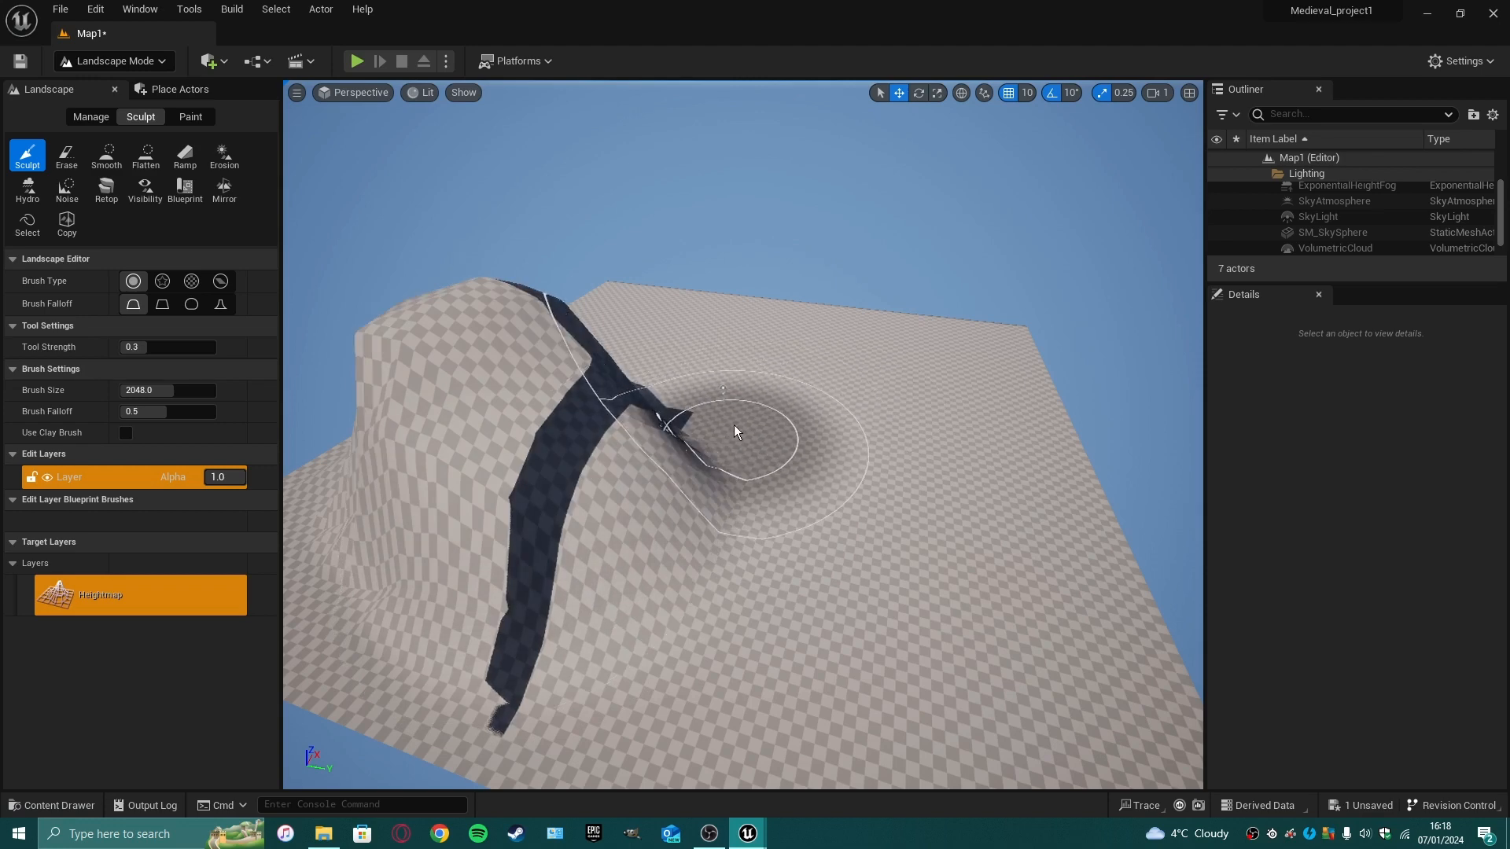
key("ctrl+z")
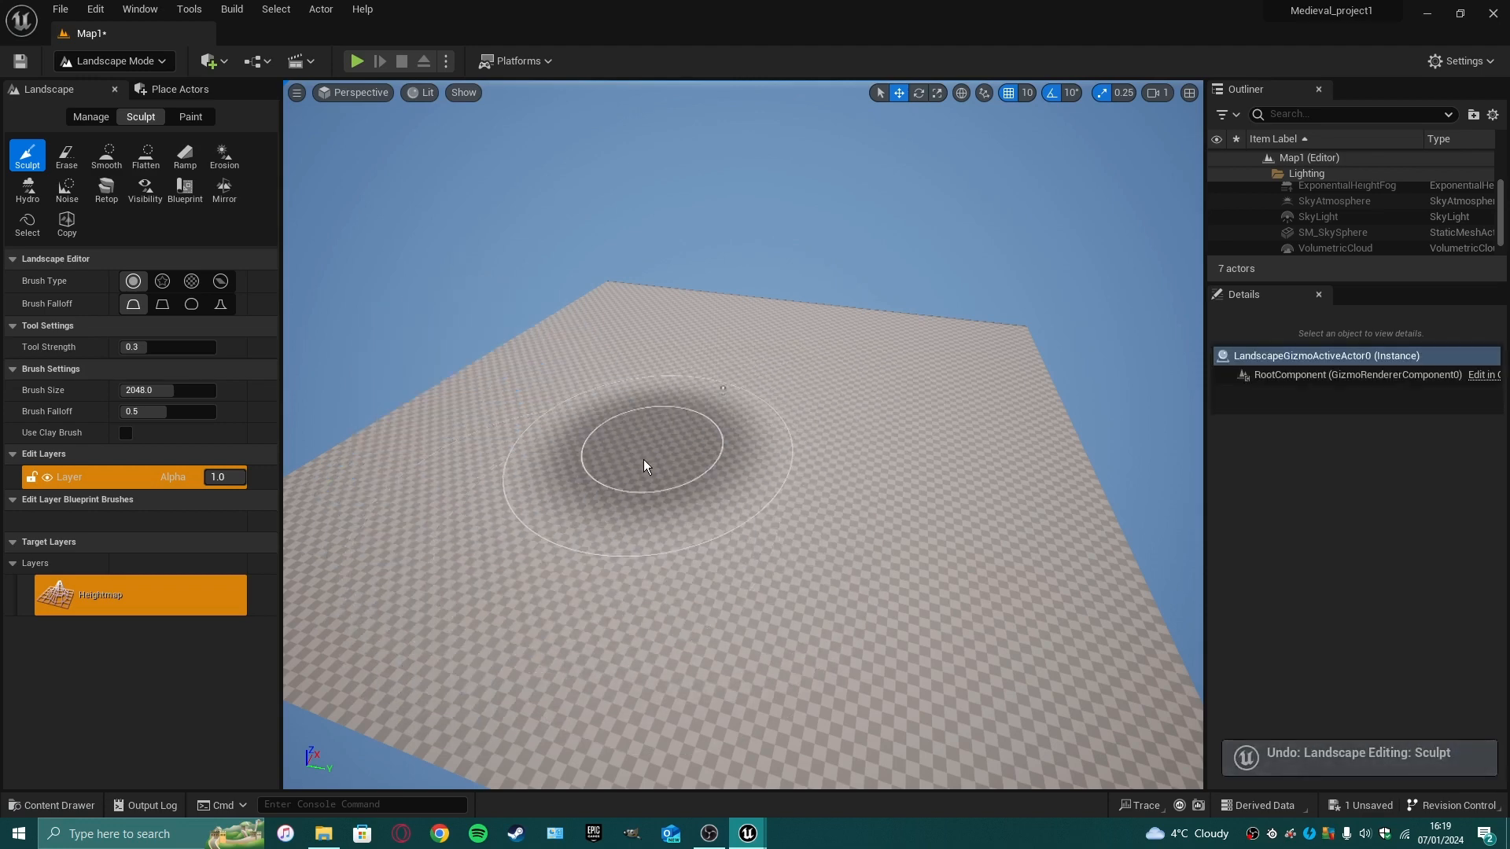
mouse_move(643, 464)
left_mouse_down()
mouse_move(677, 441)
mouse_move(600, 494)
mouse_move(538, 433)
left_mouse_up()
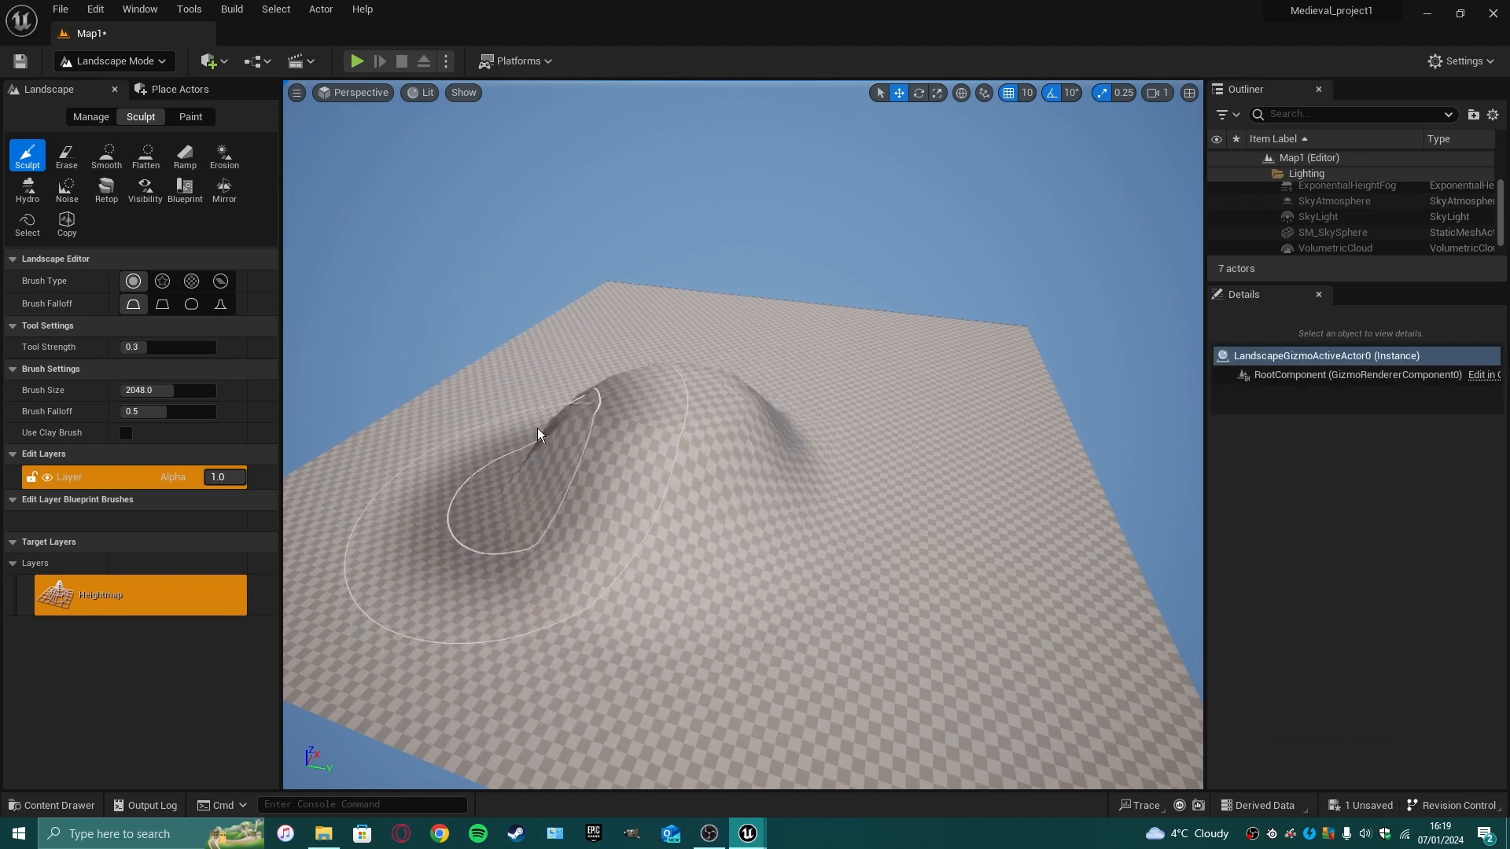
- Set the brush falloff to linear and raise a second hill beside the first
left_click(163, 305)
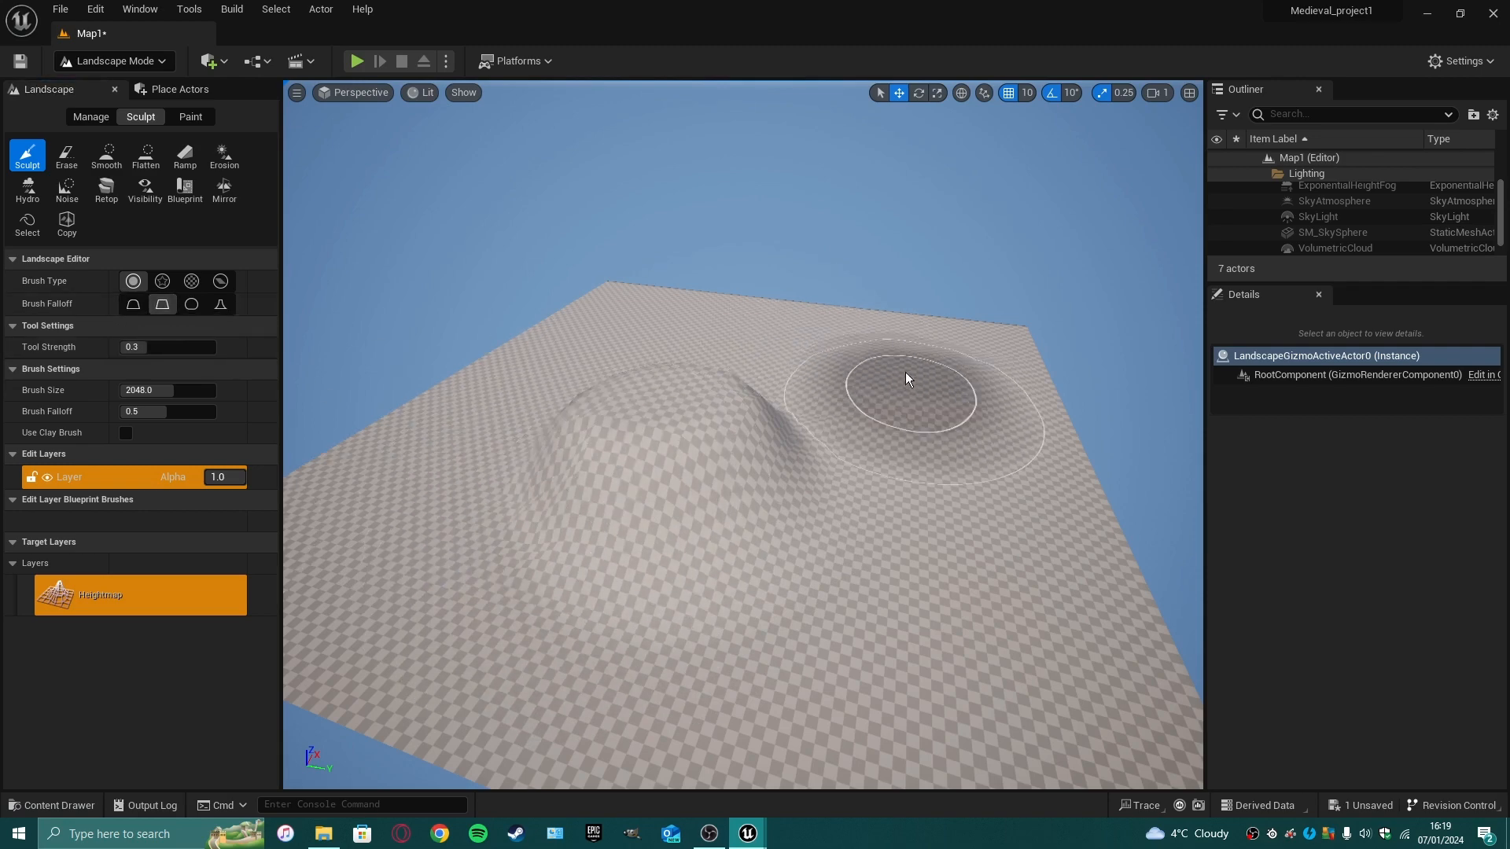
mouse_move(906, 379)
left_mouse_down()
mouse_move(921, 508)
mouse_move(866, 440)
left_mouse_up()
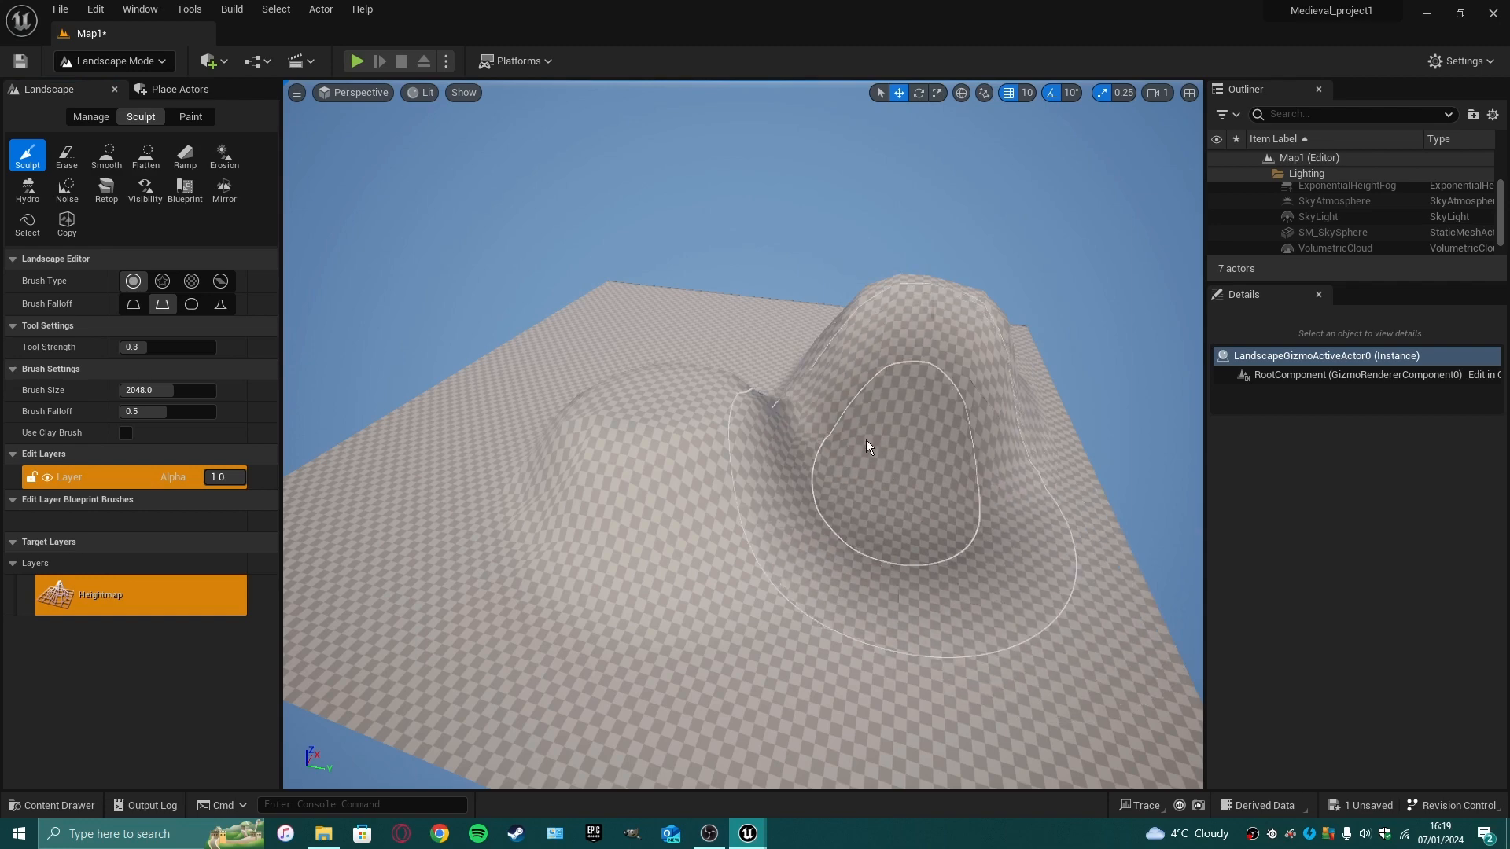
mouse_move(866, 440)
right_mouse_down()
mouse_move(822, 453)
mouse_move(866, 442)
right_mouse_up()
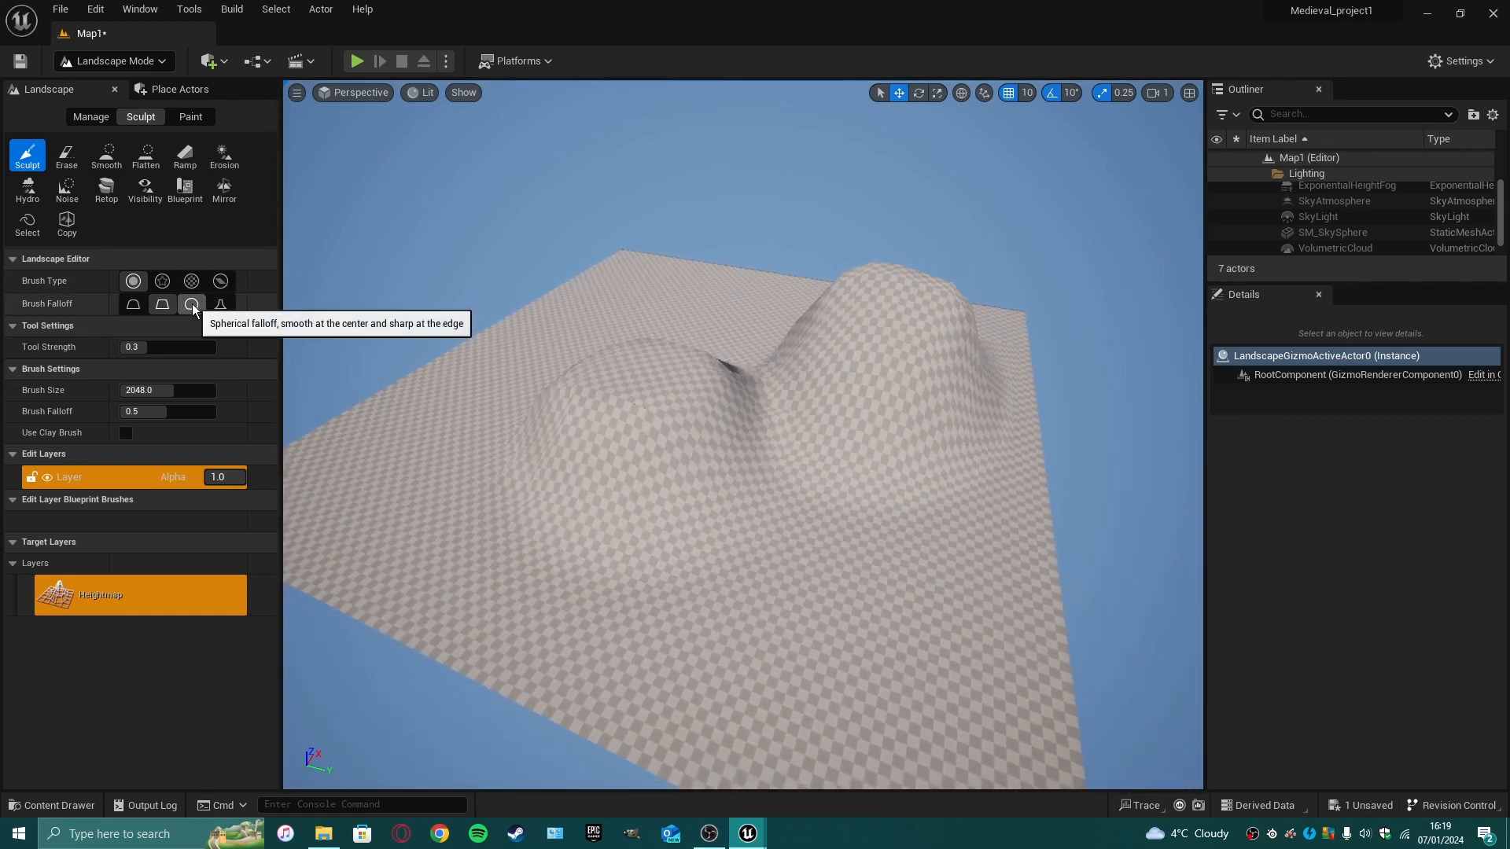
- Raise terrain at the landscape's near edge with spherical falloff, and lower an area with tip falloff
left_click(193, 305)
mouse_move(404, 448)
left_mouse_down()
mouse_move(455, 451)
mouse_move(405, 432)
mouse_move(419, 427)
mouse_move(470, 468)
left_mouse_up()
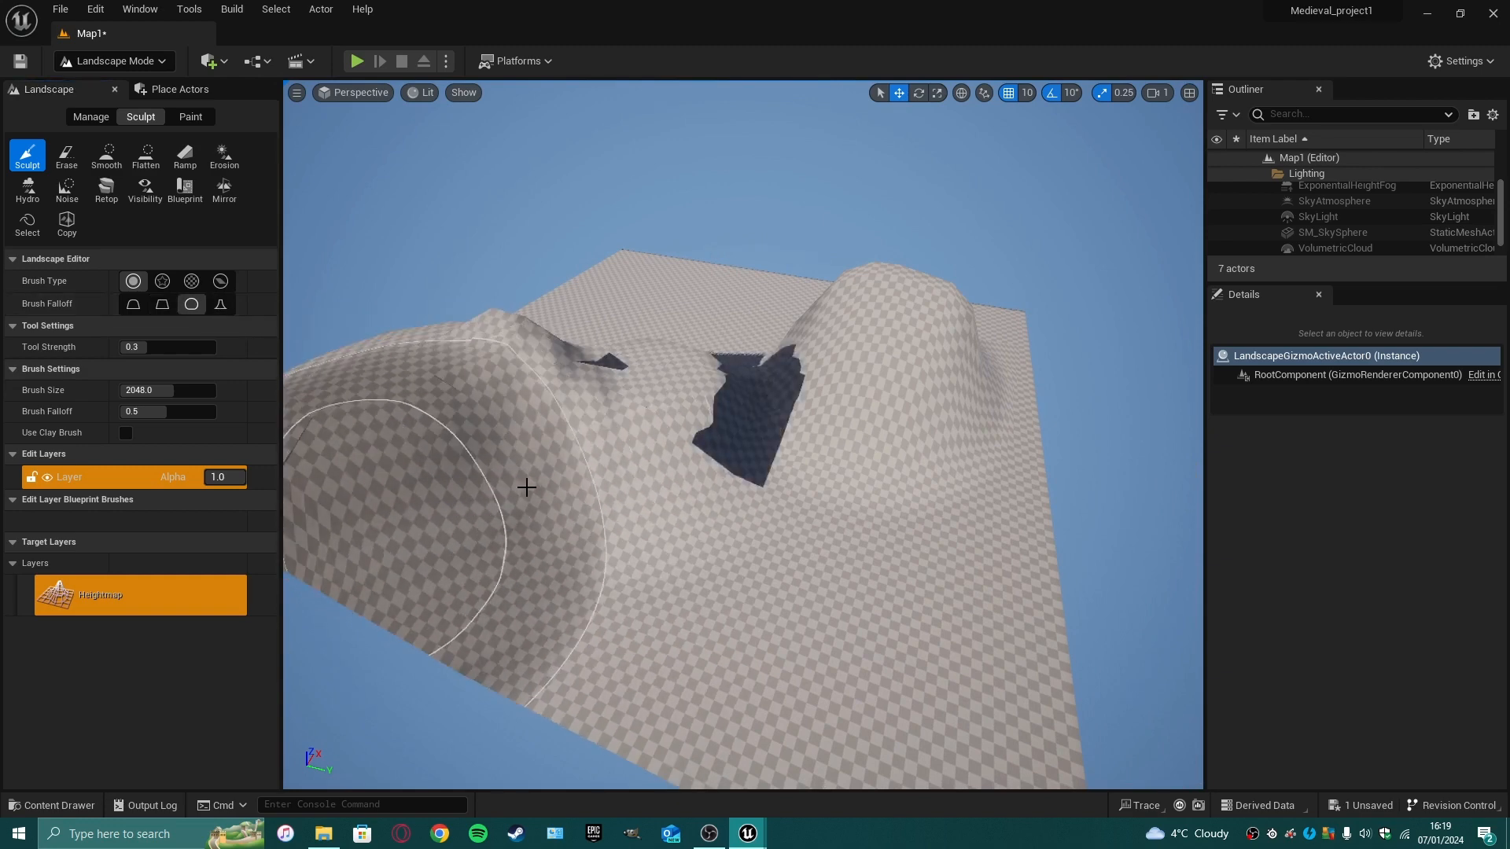
left_click(221, 304)
mouse_move(836, 614)
left_mouse_down("shift")
mouse_move(829, 593)
mouse_move(765, 576)
mouse_move(651, 441)
left_mouse_up("shift")
mouse_move(650, 442)
right_mouse_down()
mouse_move(708, 452)
mouse_move(699, 393)
mouse_move(681, 407)
right_mouse_up()
- Undo all the sculpting strokes and redo the landscape creation to keep a flat landscape
key("ctrl+z")
key("ctrl+z")
key("ctrl+z")
key("ctrl+z")
key("ctrl+z")
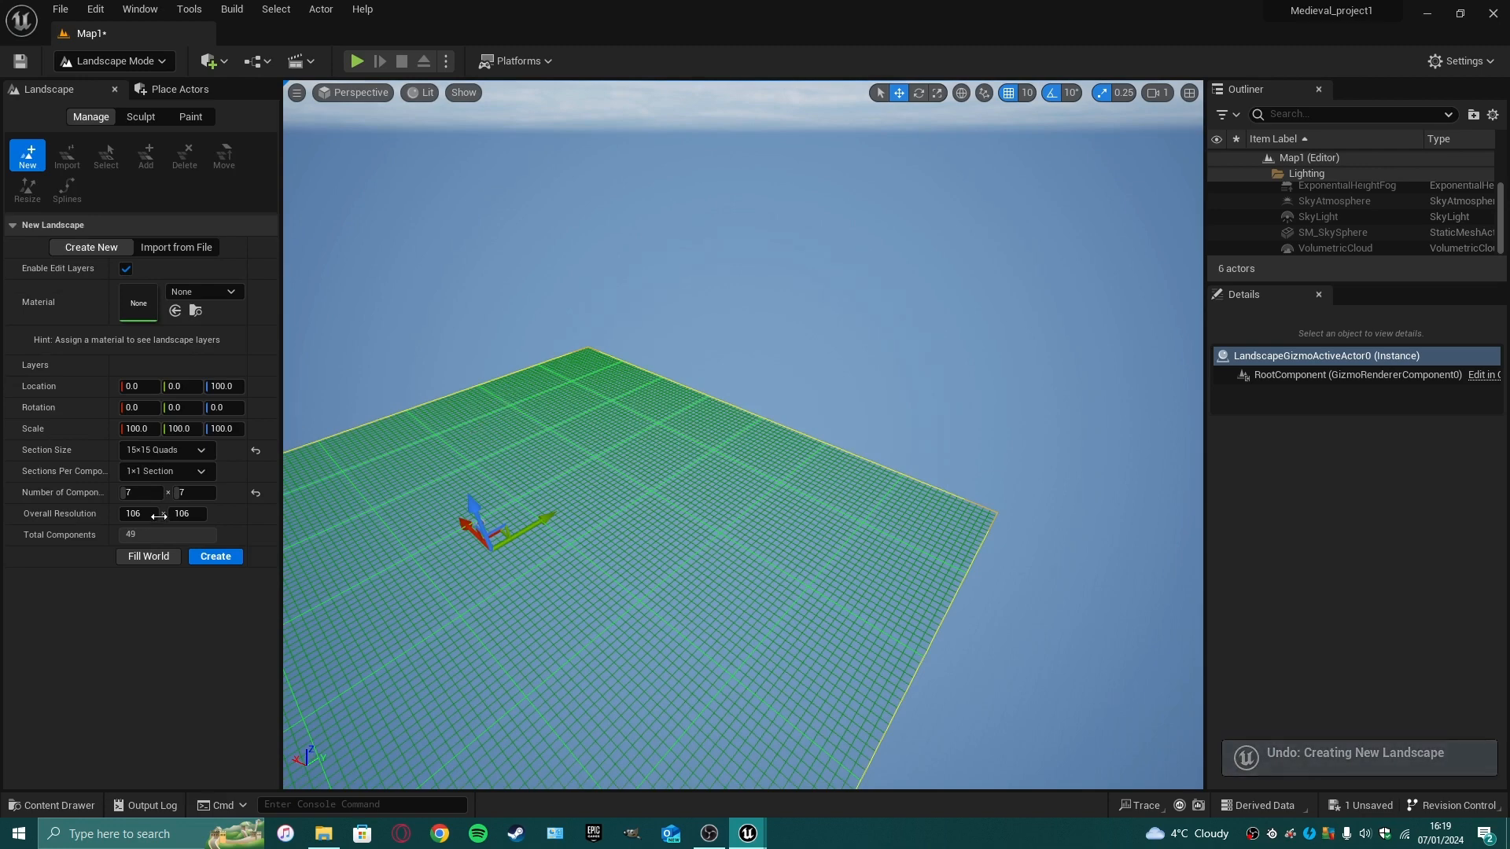
key("ctrl+y")
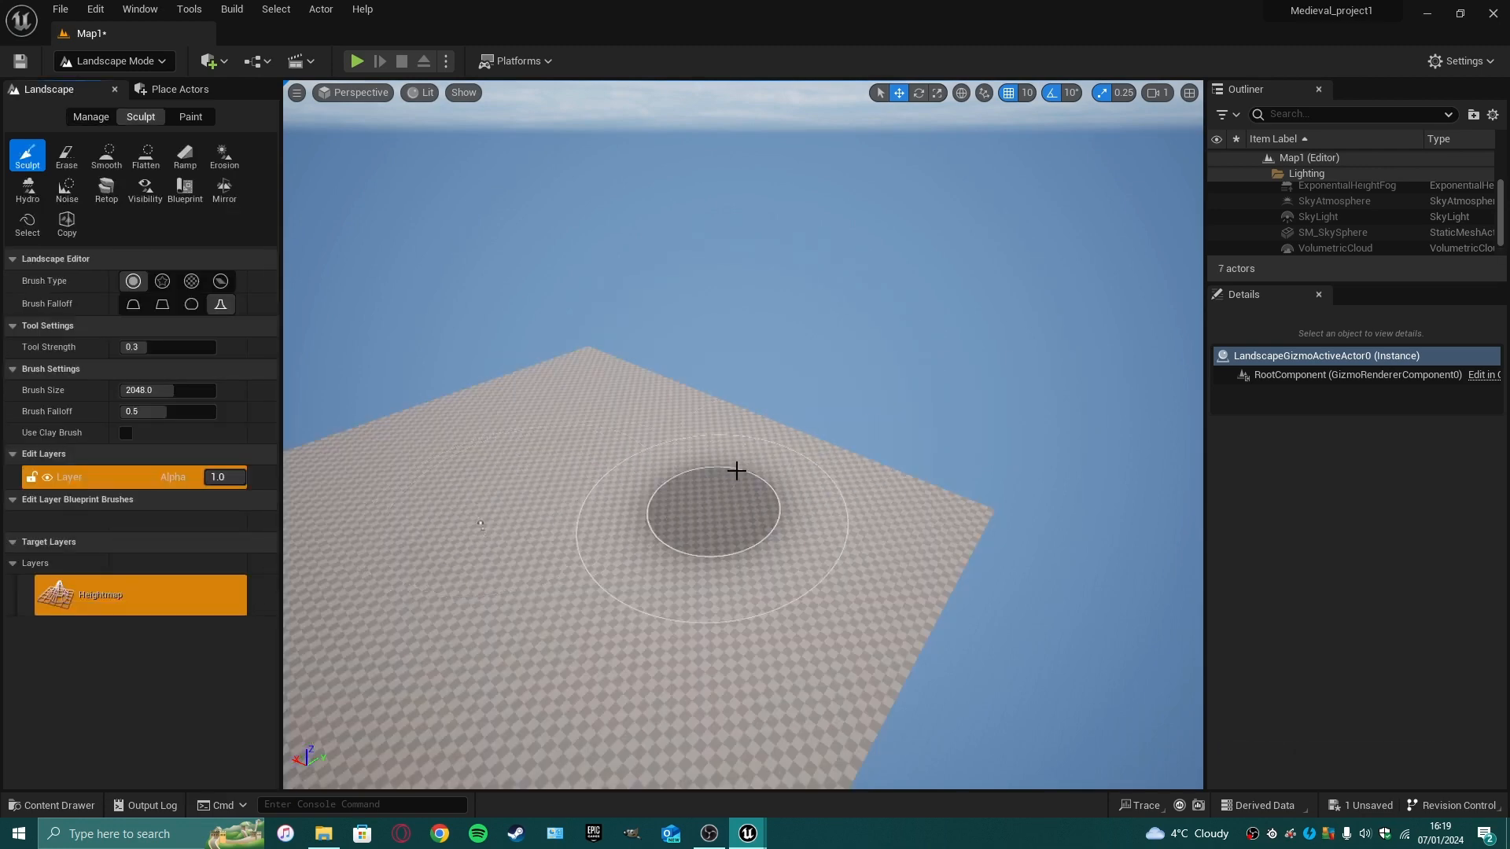
- Reduce the sculpt tool strength to 0.172 and raise a gentle hill near the landscape's far corner
mouse_move(735, 471)
right_mouse_down()
mouse_move(799, 395)
mouse_move(691, 330)
right_mouse_up()
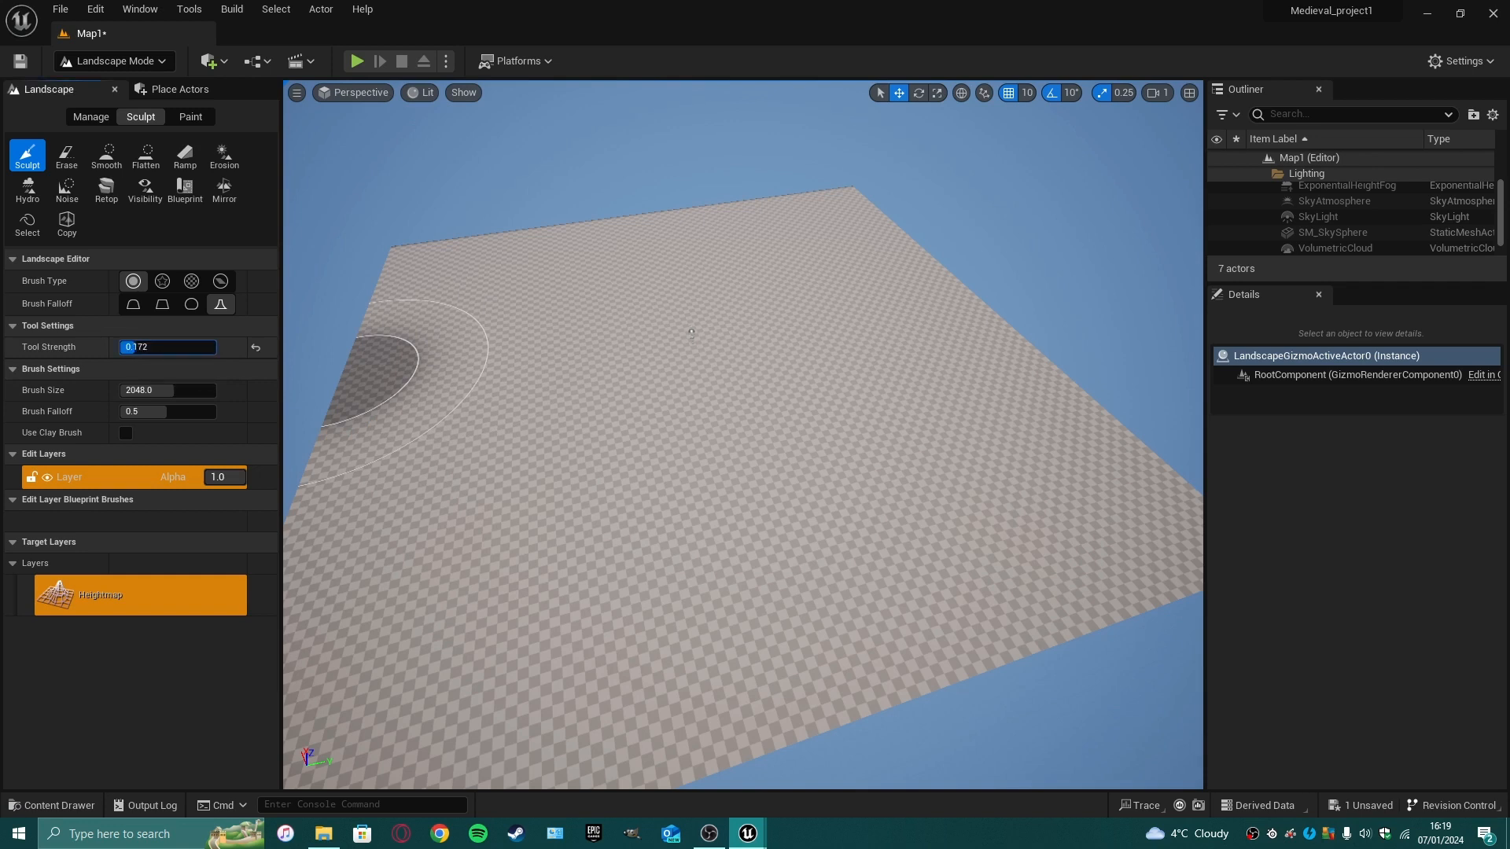
mouse_move(636, 320)
left_mouse_down()
mouse_move(448, 277)
mouse_move(691, 239)
mouse_move(533, 270)
left_mouse_up()
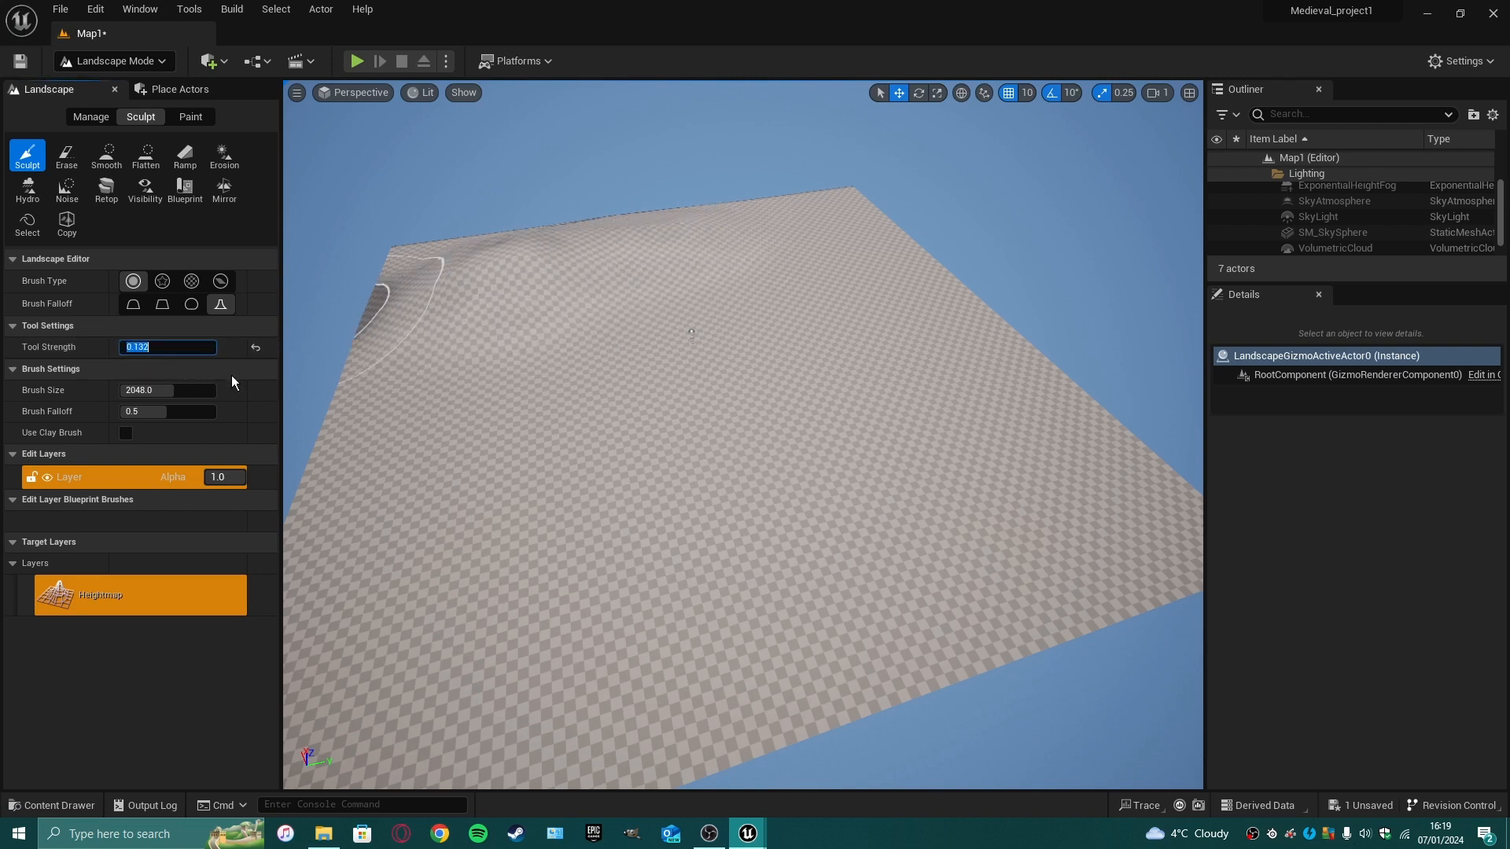
- Set the tool strength to 1 and sculpt a tall, steep mountain along the opposite edge of the landscape
type("1")
key("Return")
mouse_move(816, 252)
left_mouse_down()
mouse_move(876, 212)
mouse_move(918, 303)
mouse_move(964, 340)
mouse_move(894, 432)
mouse_move(932, 397)
left_mouse_up()
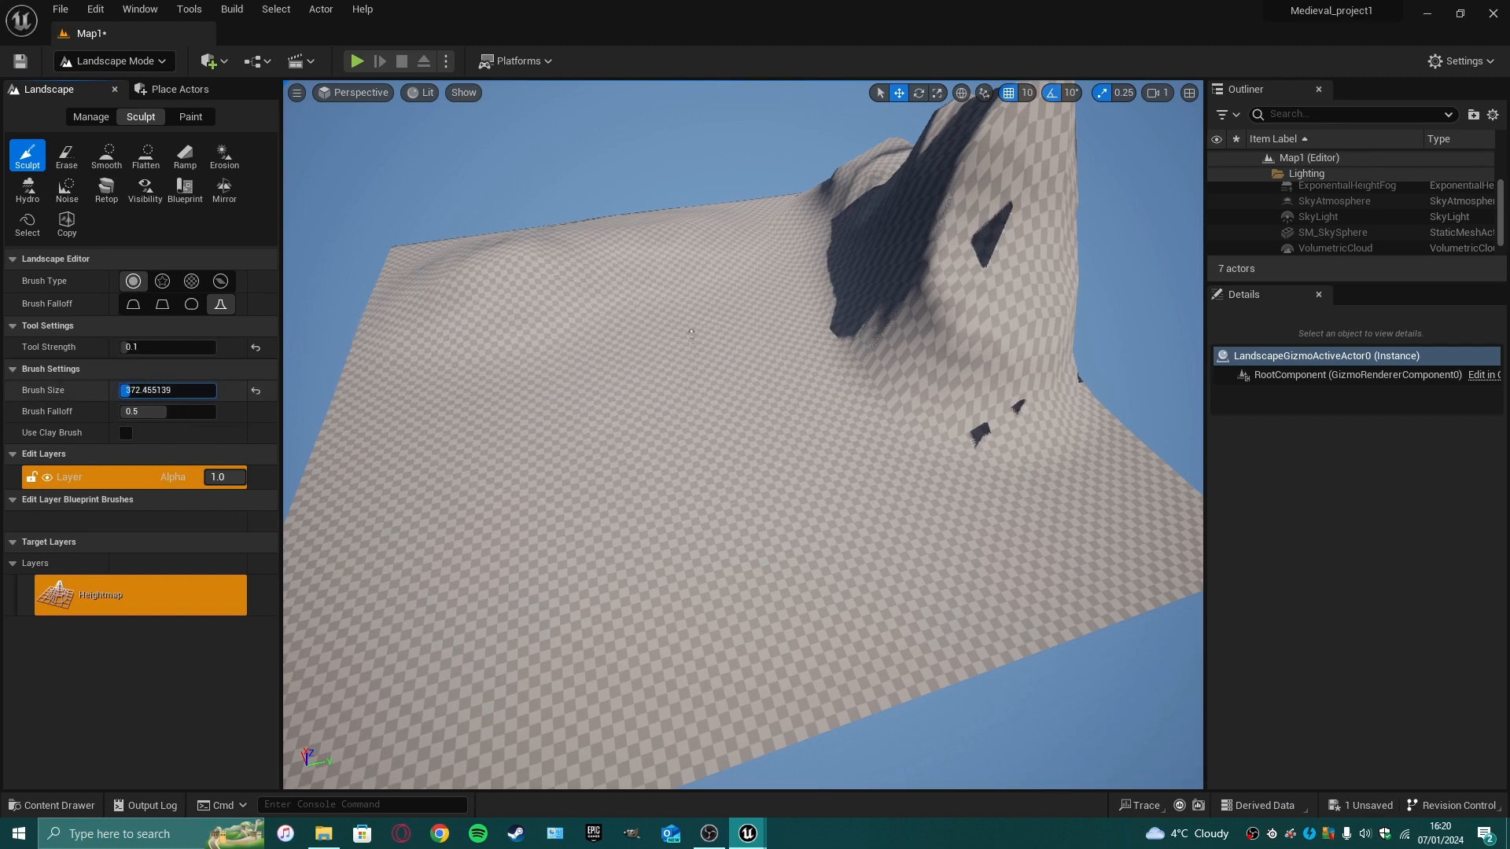
- Increase the brush size to 8192 and raise a broad swell across the middle of the landscape
left_click_drag(161, 390, 221, 401)
mouse_move(606, 374)
left_mouse_down()
mouse_move(650, 404)
mouse_move(691, 354)
left_mouse_up()
right_click_drag(691, 354, 769, 276)
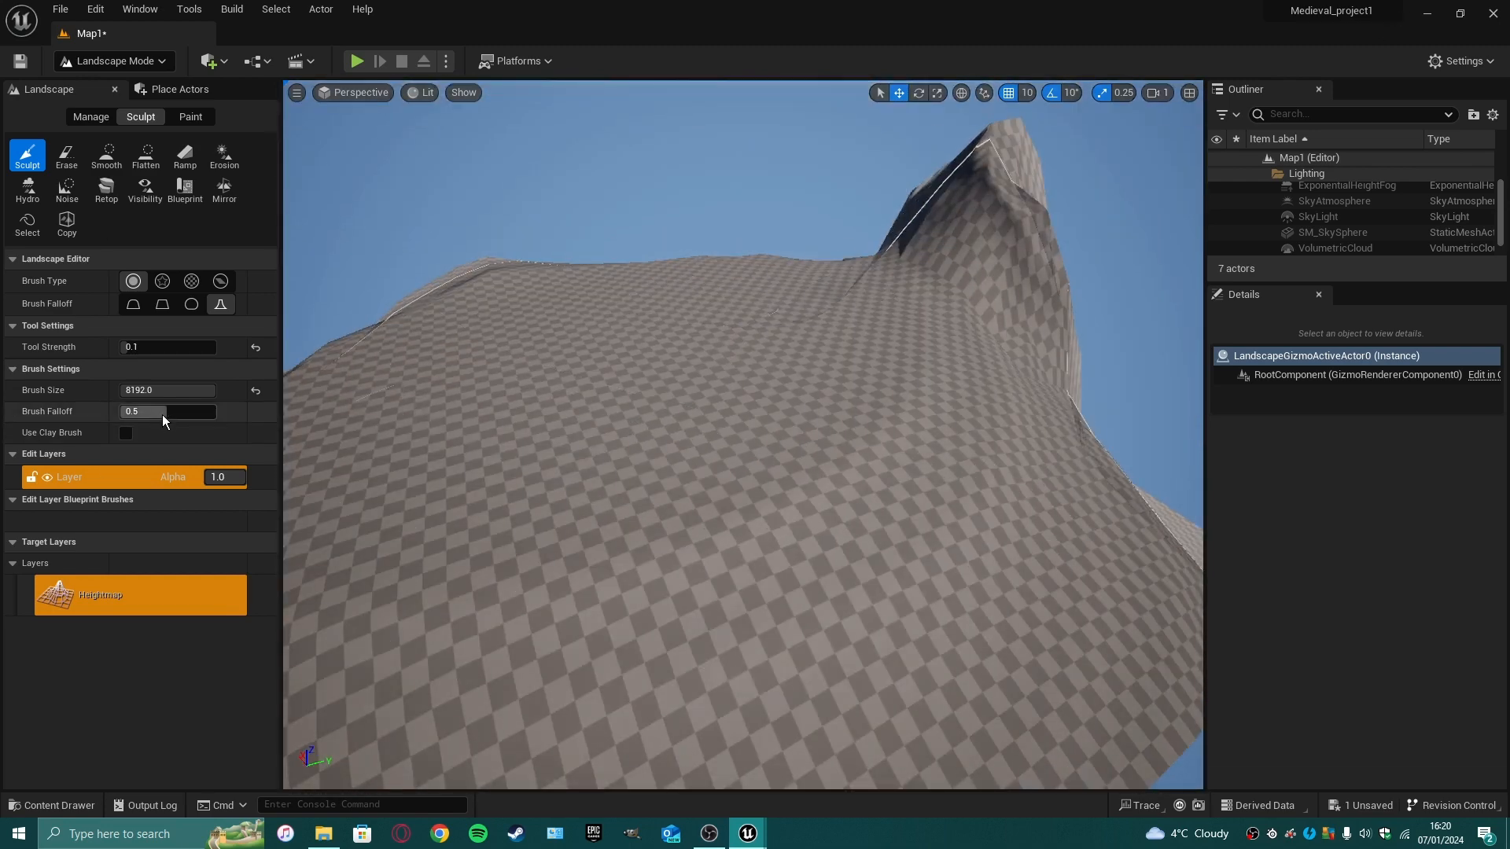
- Set the brush falloff to about 0.8 and the brush size to about 2157
mouse_move(159, 411)
left_mouse_down()
mouse_move(674, 472)
mouse_move(674, 506)
mouse_move(712, 407)
left_mouse_up()
left_click(167, 390)
mouse_move(181, 390)
left_mouse_down()
mouse_move(141, 390)
mouse_move(177, 390)
left_mouse_up()
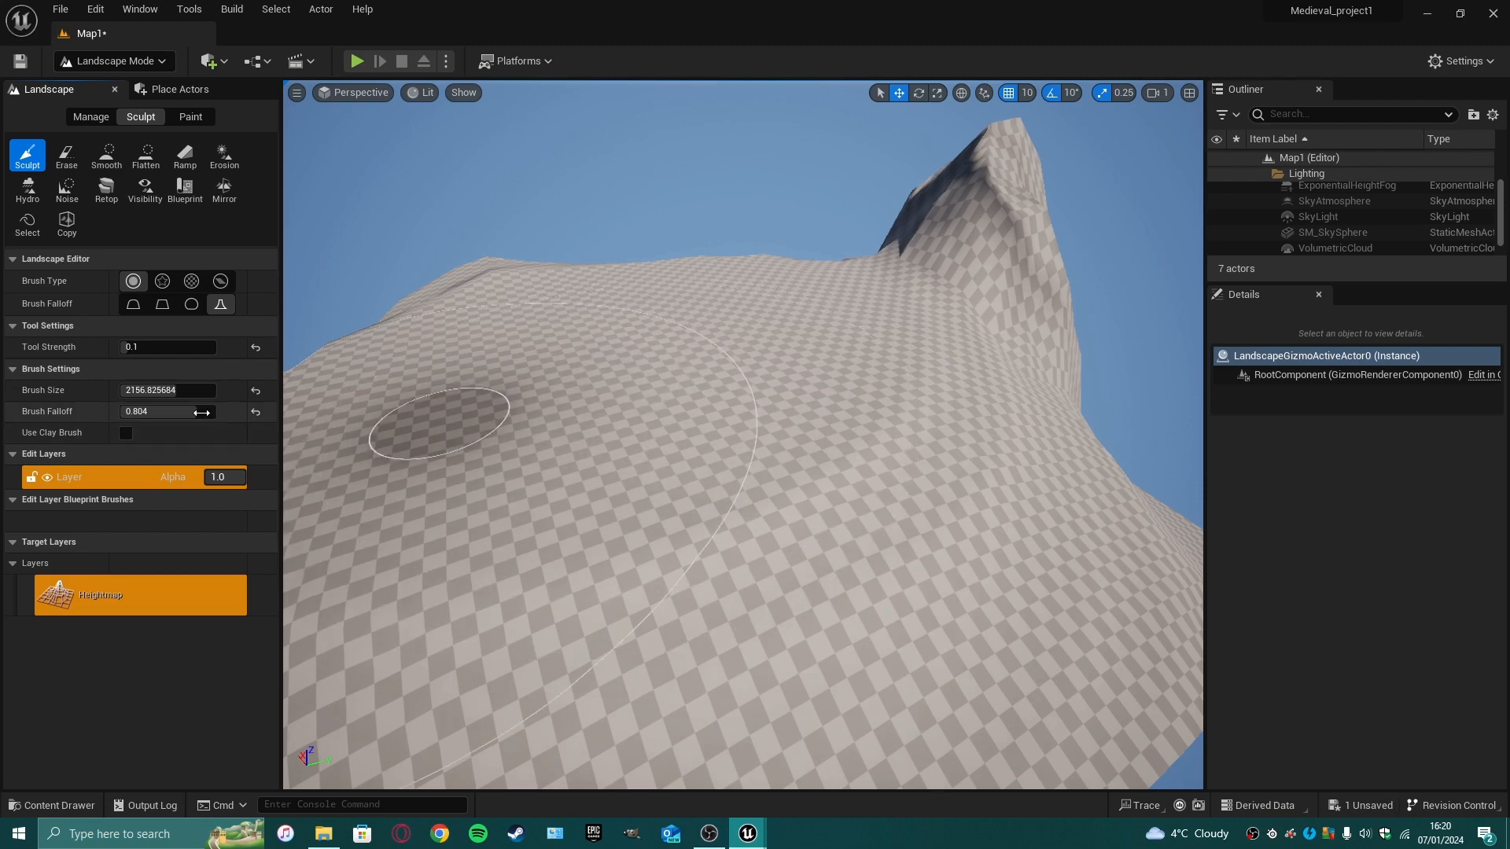
- Lower the brush falloff to about 0.26 and raise a steep-sided mound on the broad hill
left_click_drag(184, 412, 134, 412)
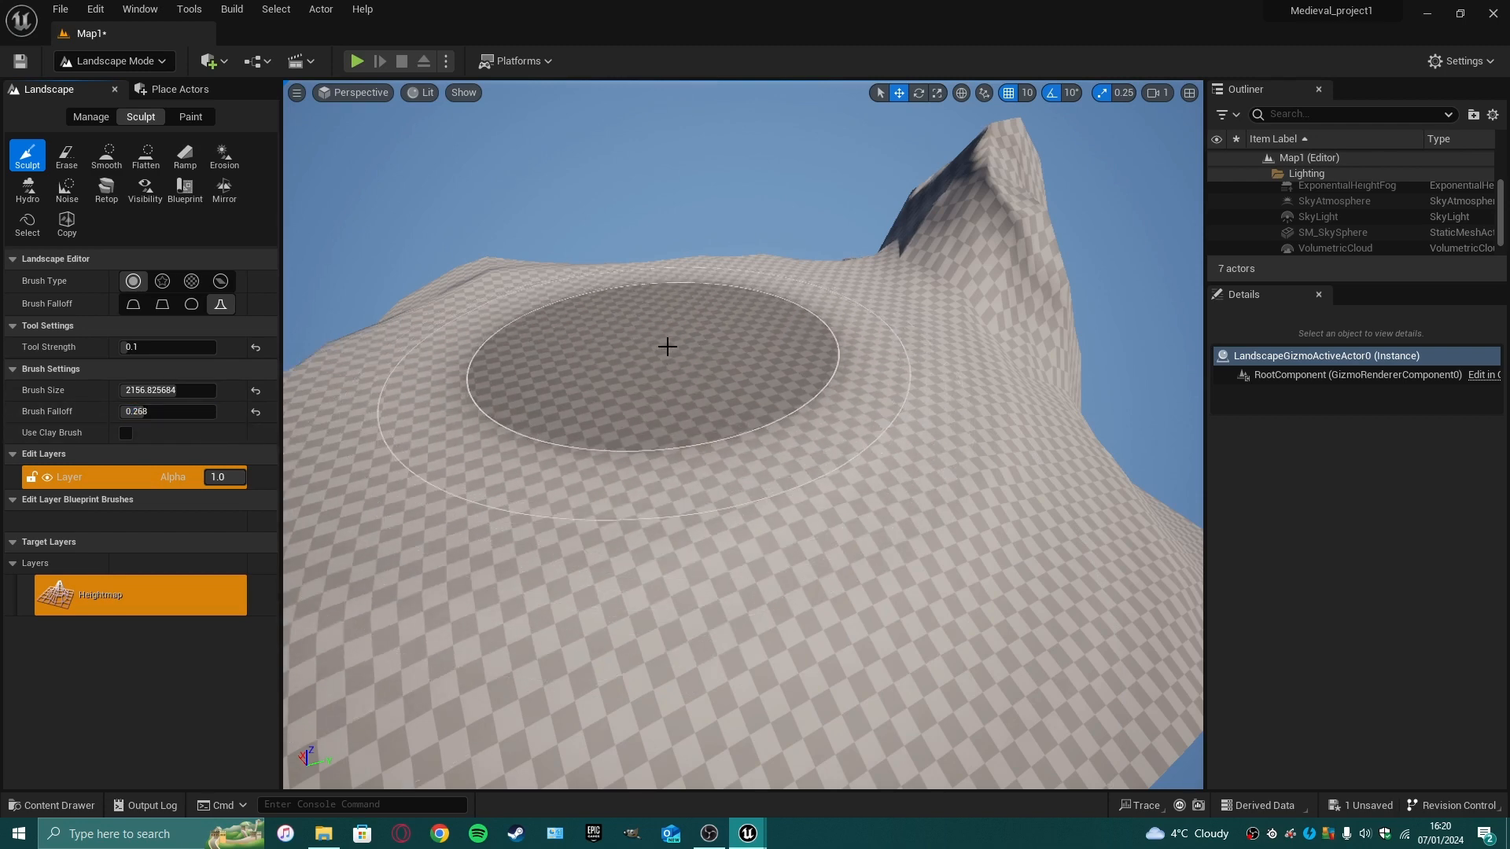
left_click_drag(667, 344, 659, 310)
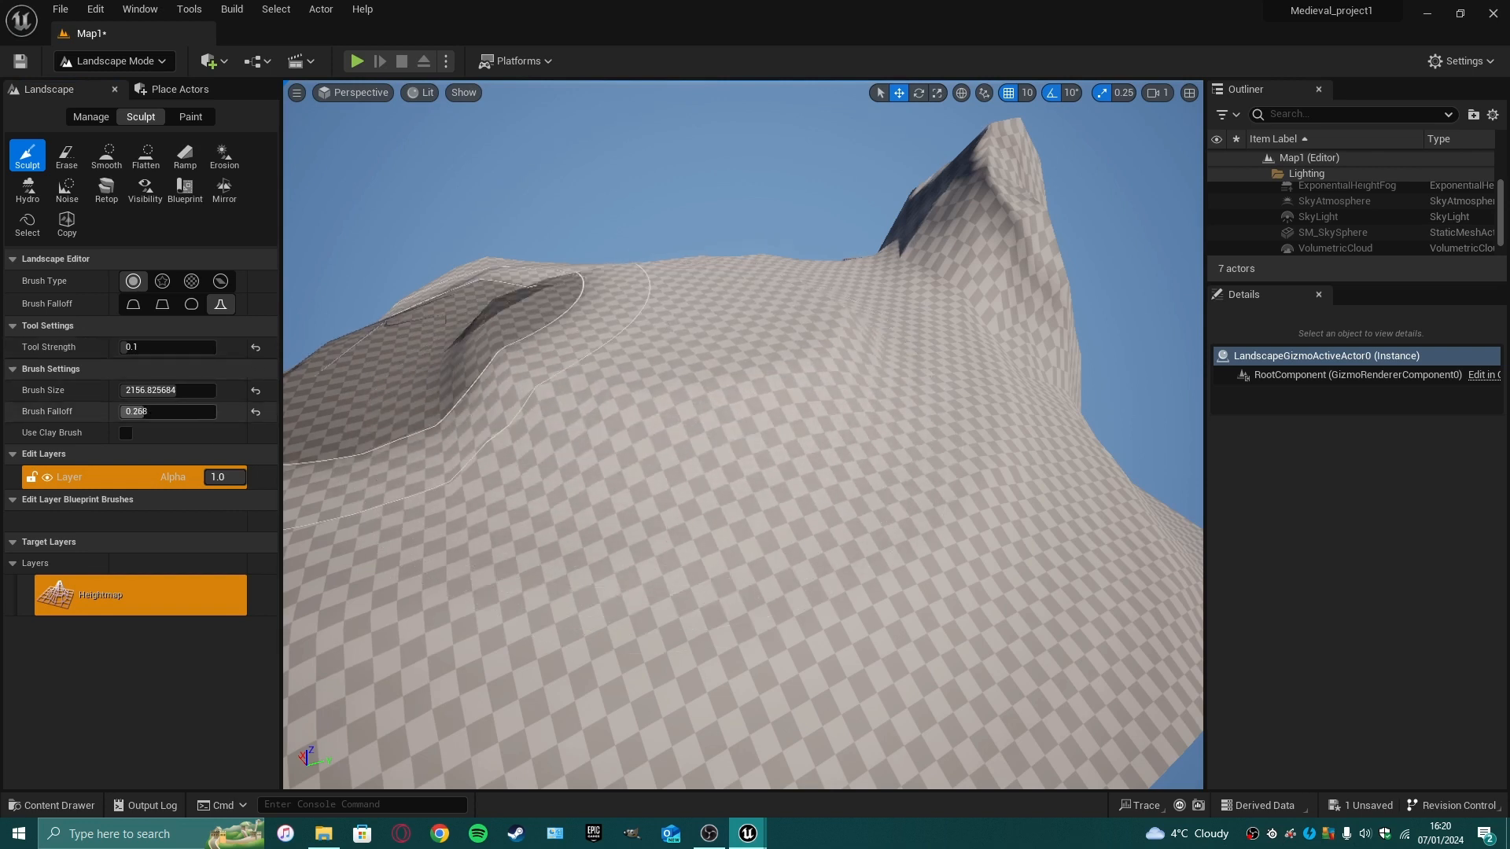
- Raise the brush falloff to 0.96 and sculpt a pointed peak in the middle of the broad hill
left_click_drag(126, 412, 228, 412)
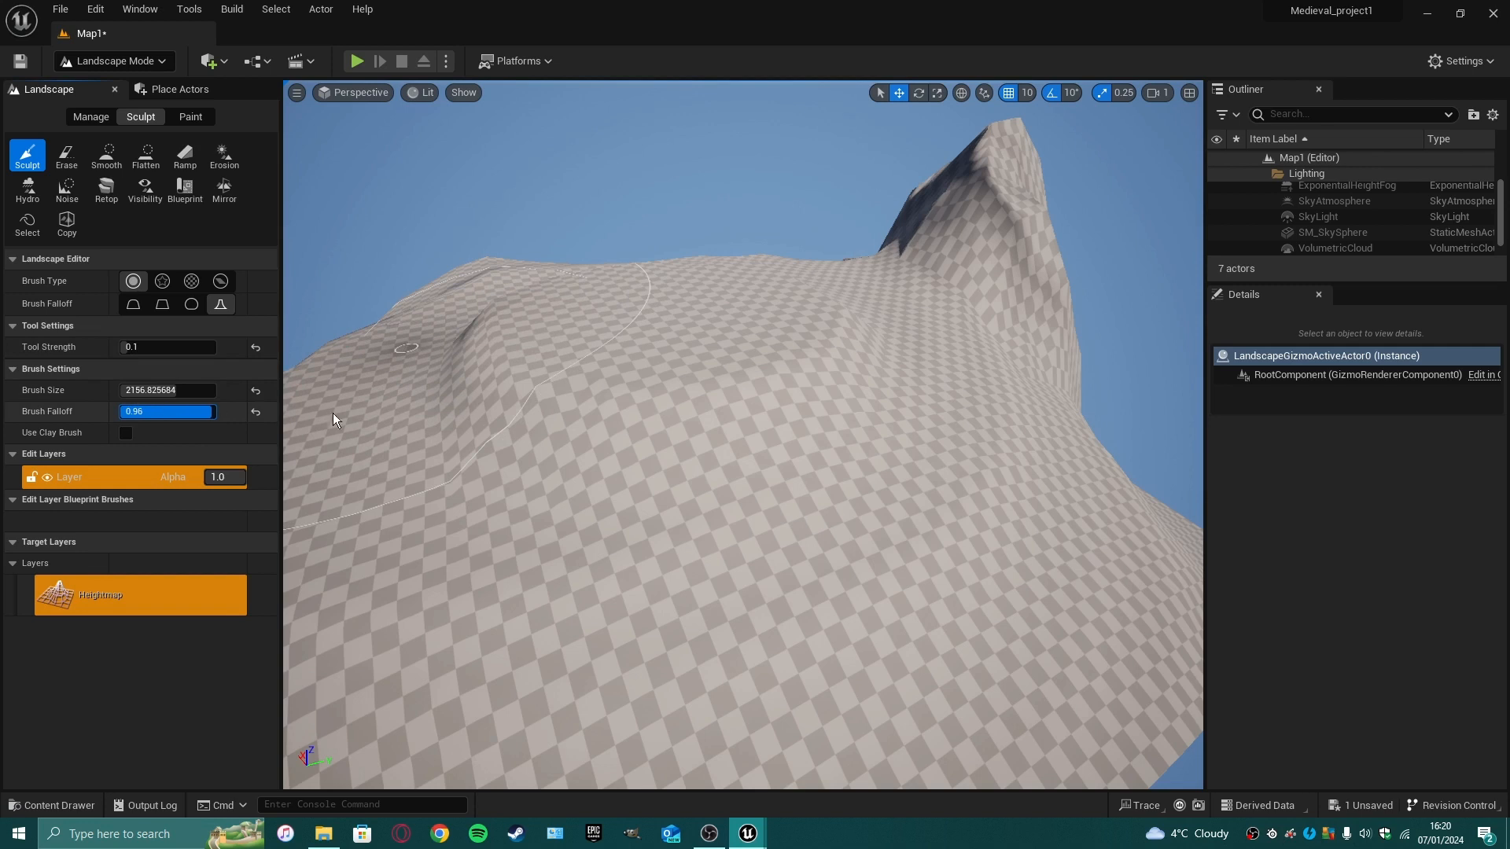
mouse_move(657, 334)
left_mouse_down()
mouse_move(677, 317)
mouse_move(650, 294)
mouse_move(670, 250)
mouse_move(634, 370)
mouse_move(694, 307)
mouse_move(697, 246)
mouse_move(705, 323)
left_mouse_up()
mouse_move(705, 323)
right_mouse_down()
mouse_move(775, 346)
mouse_move(826, 326)
mouse_move(724, 309)
mouse_move(711, 291)
mouse_move(739, 310)
right_mouse_up()
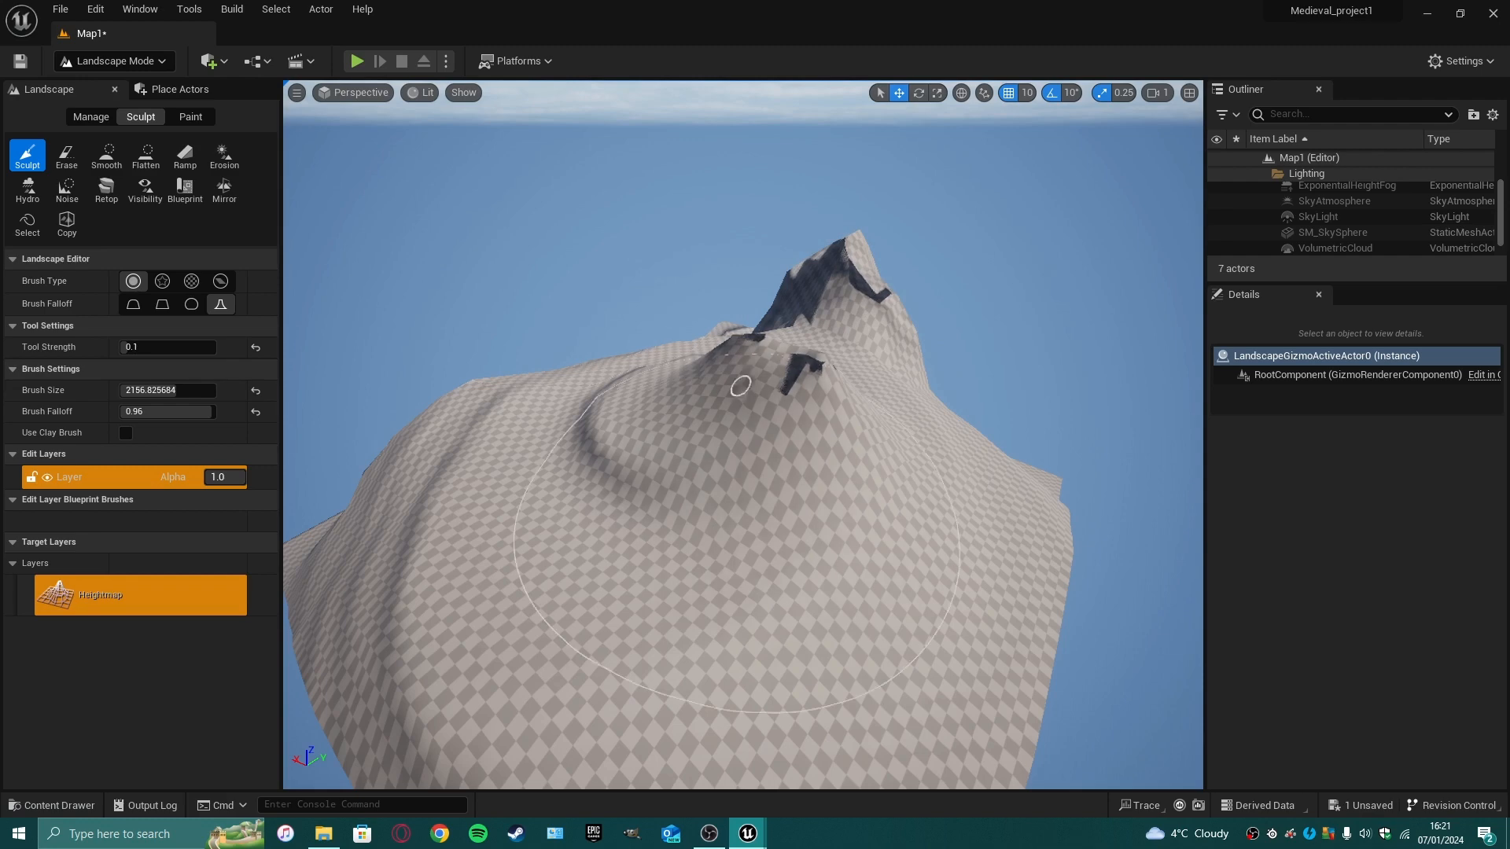
- Inspect the sculpted peaks up close and set the viewport camera speed to 3
mouse_move(735, 377)
right_mouse_down()
mouse_move(739, 361)
mouse_move(659, 377)
mouse_move(693, 298)
right_mouse_up()
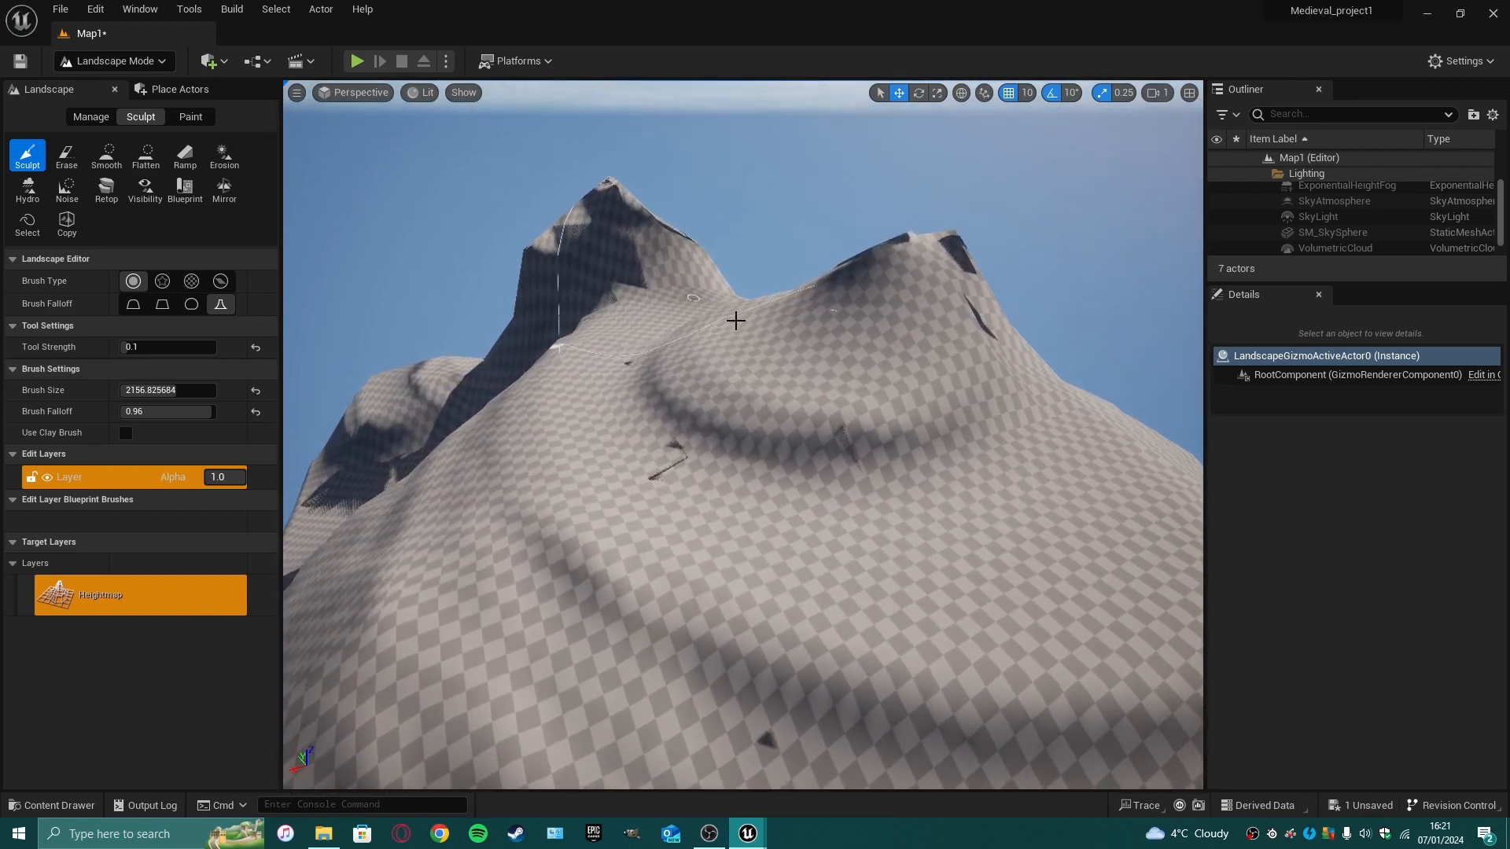
right_click_drag(1124, 236, 1139, 256)
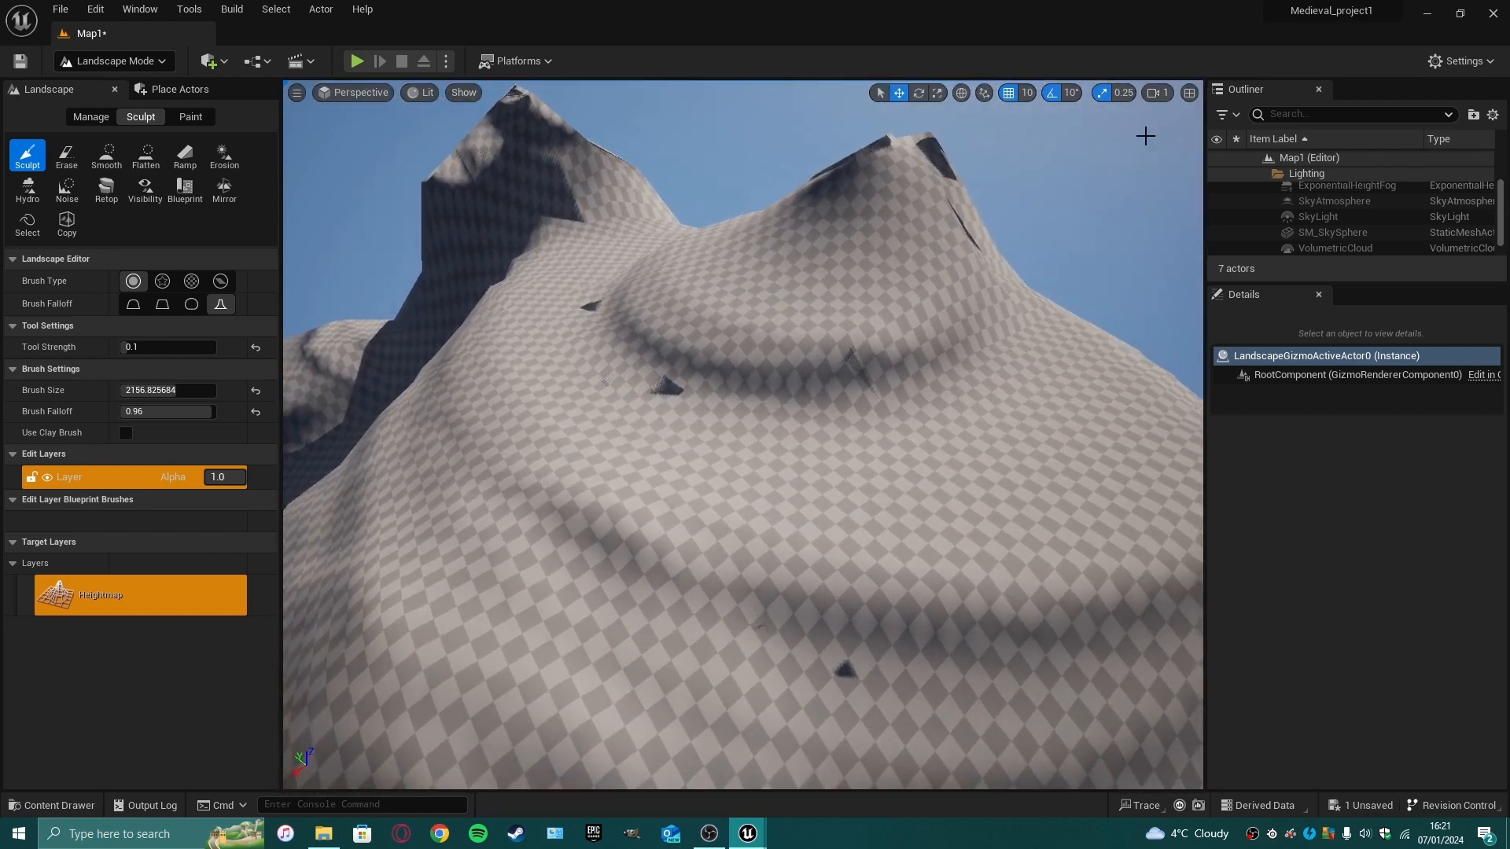
left_click(1156, 96)
left_click_drag(1197, 130, 1232, 129)
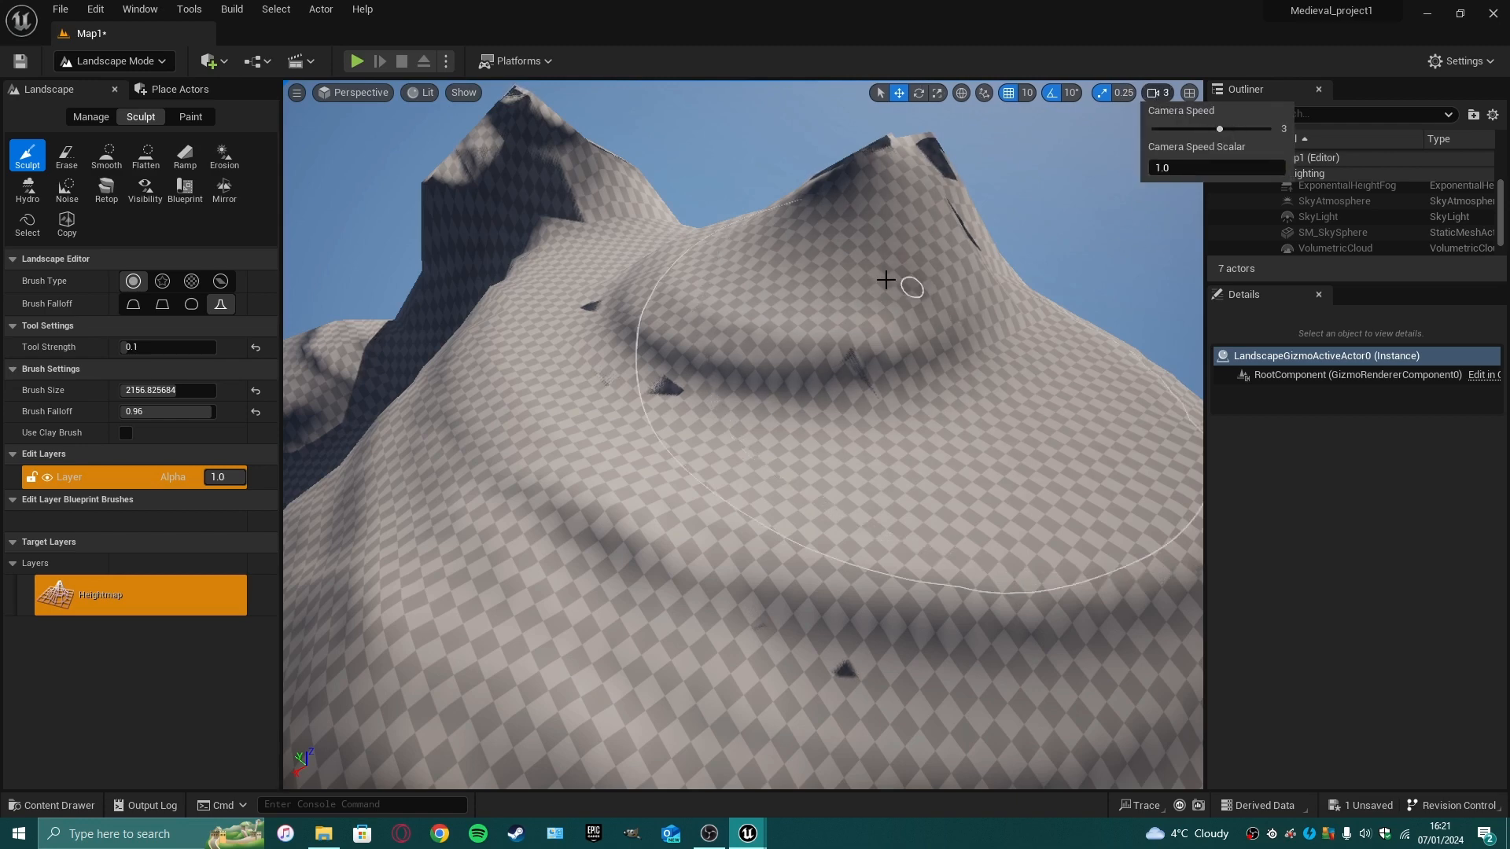
right_click_drag(885, 280, 928, 326)
- Undo the last three sculpting strokes on the landscape
key("ctrl+z")
key("ctrl+z")
key("ctrl+z")
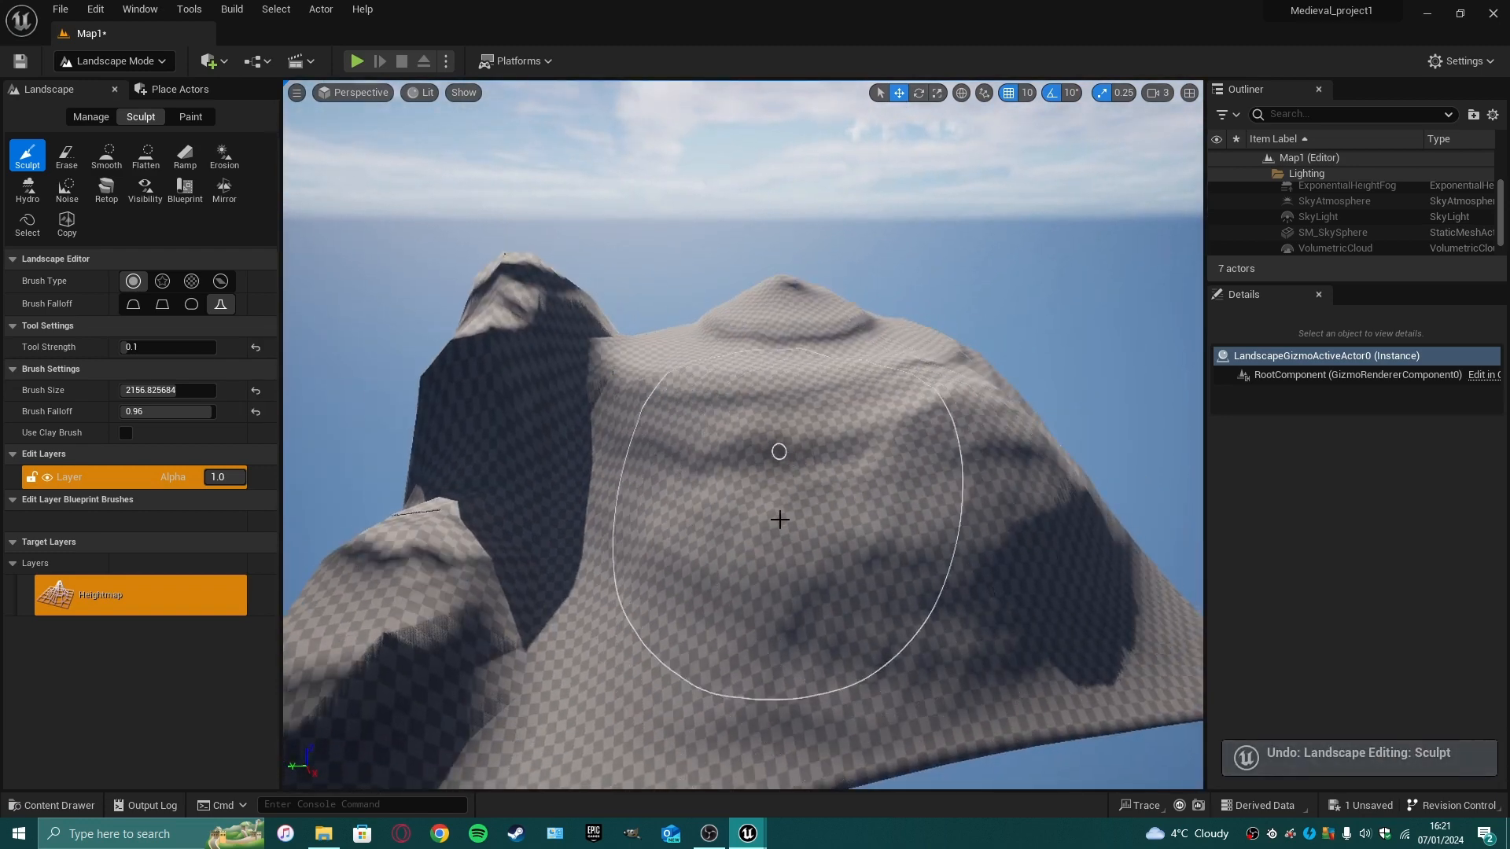
mouse_move(748, 475)
right_mouse_down()
mouse_move(759, 460)
mouse_move(724, 361)
mouse_move(519, 409)
mouse_move(512, 441)
mouse_move(480, 378)
mouse_move(745, 482)
right_mouse_up()
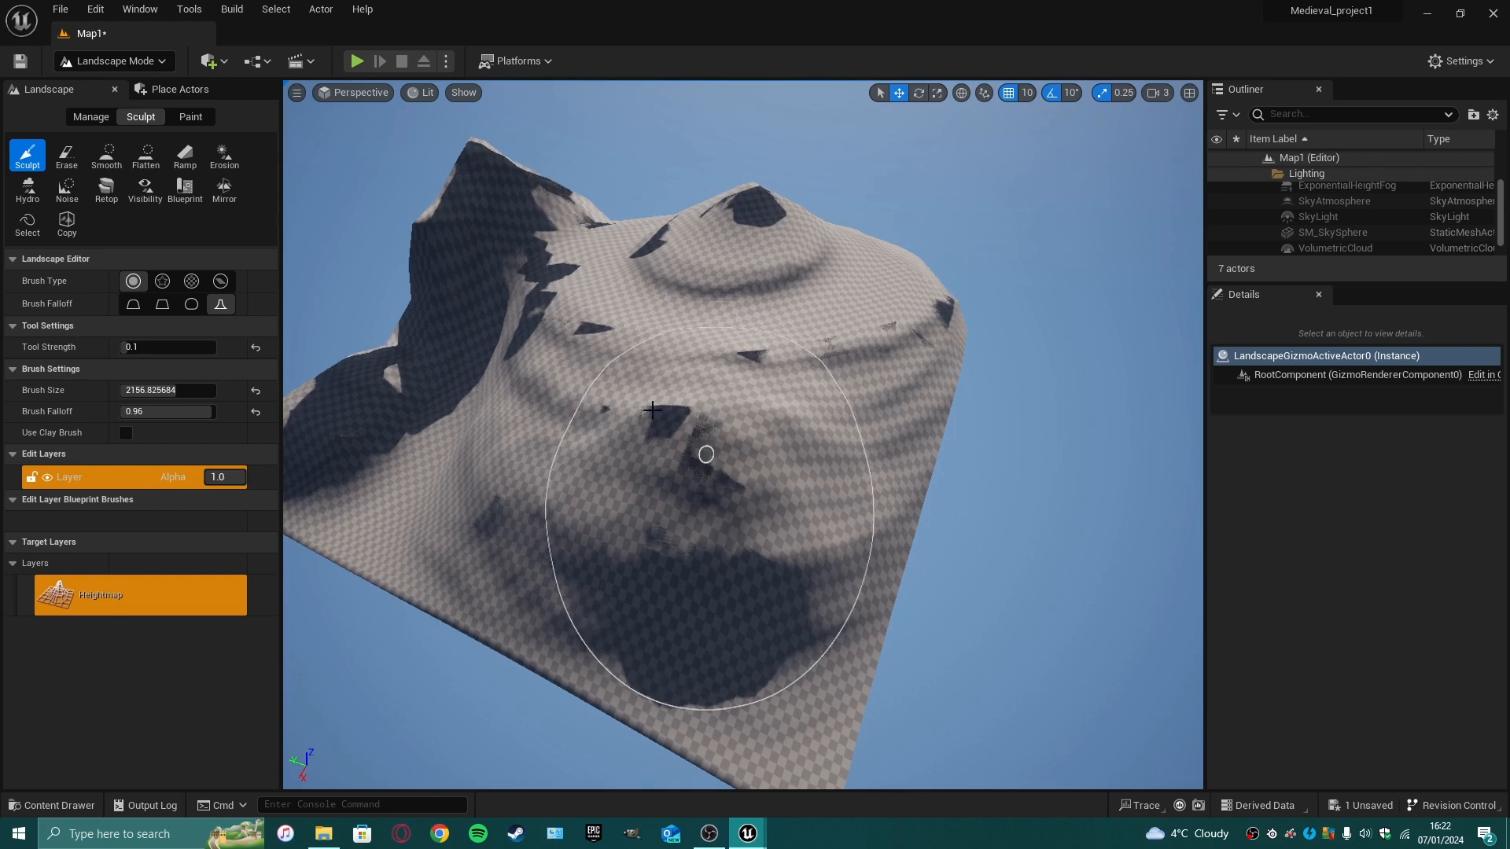
key("w")
right_click_drag(657, 385, 586, 391)
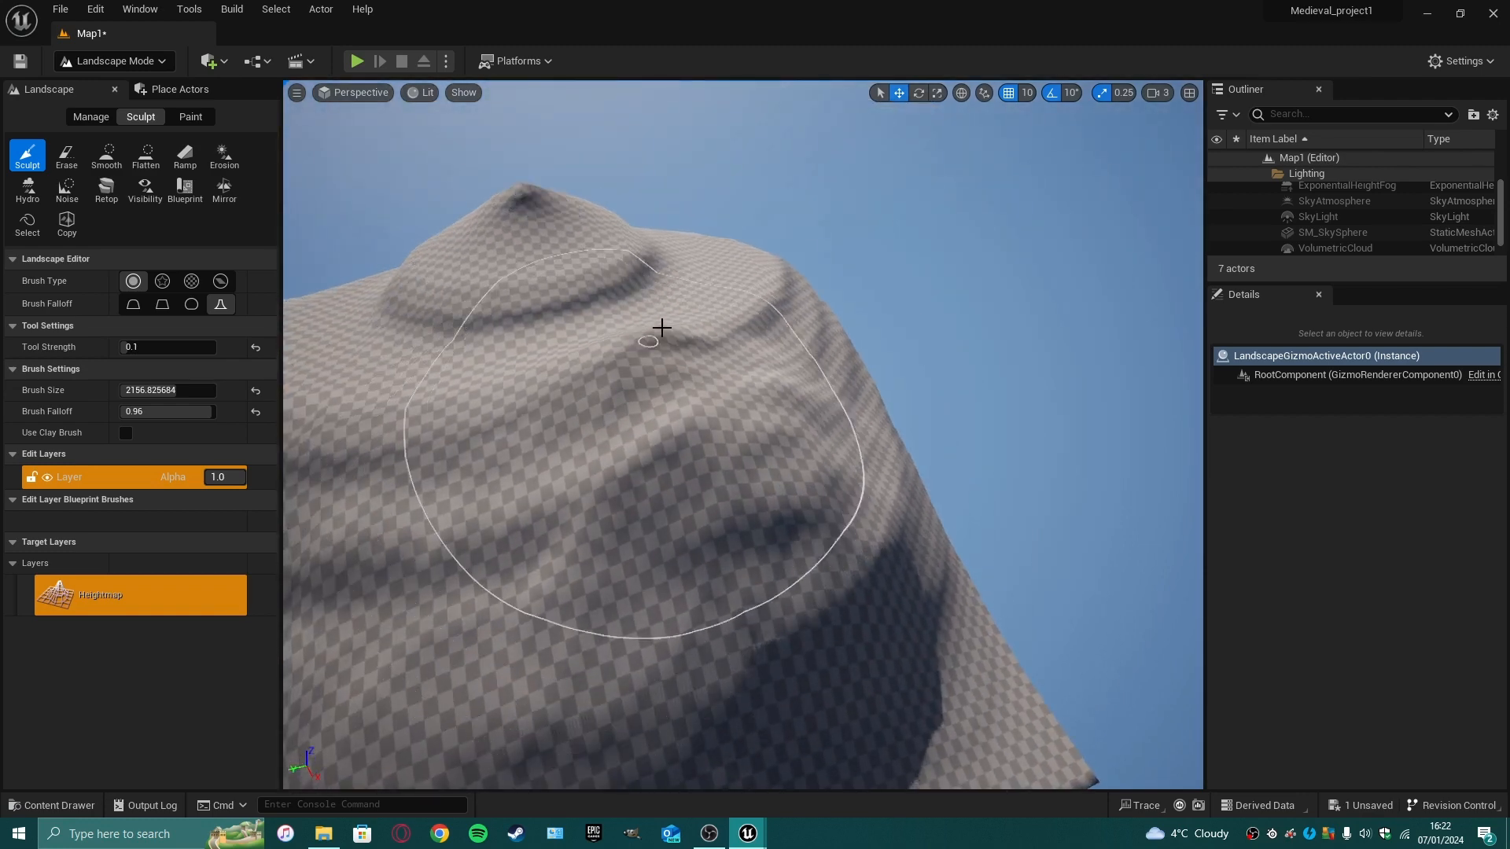